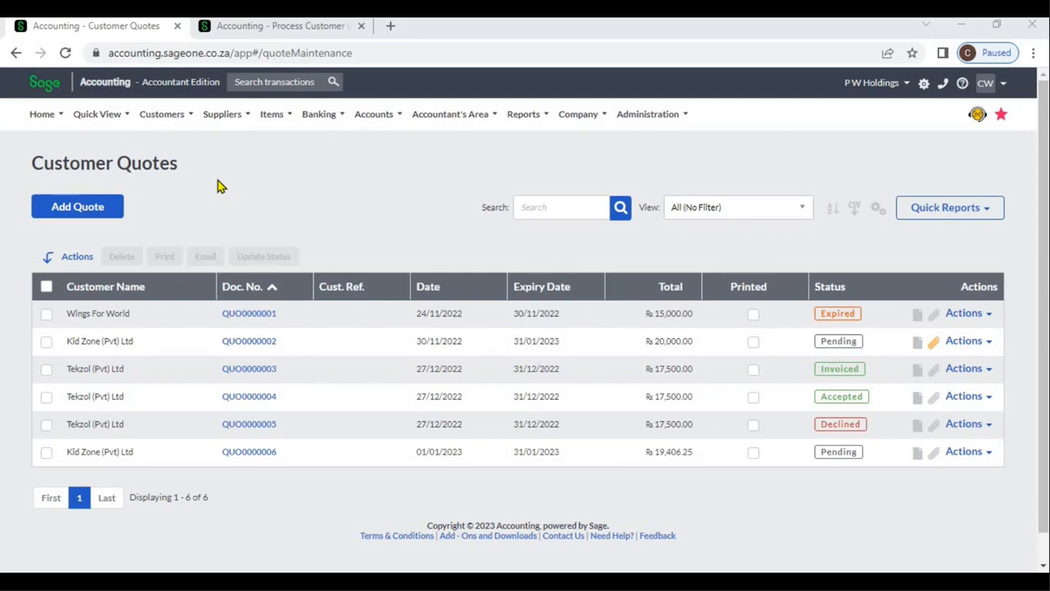
Start a new quote from the Customer Quotes list and choose Kid Zone (Pvt) Ltd as the customer
{"action": "left_click", "coordinate": [171, 121]}
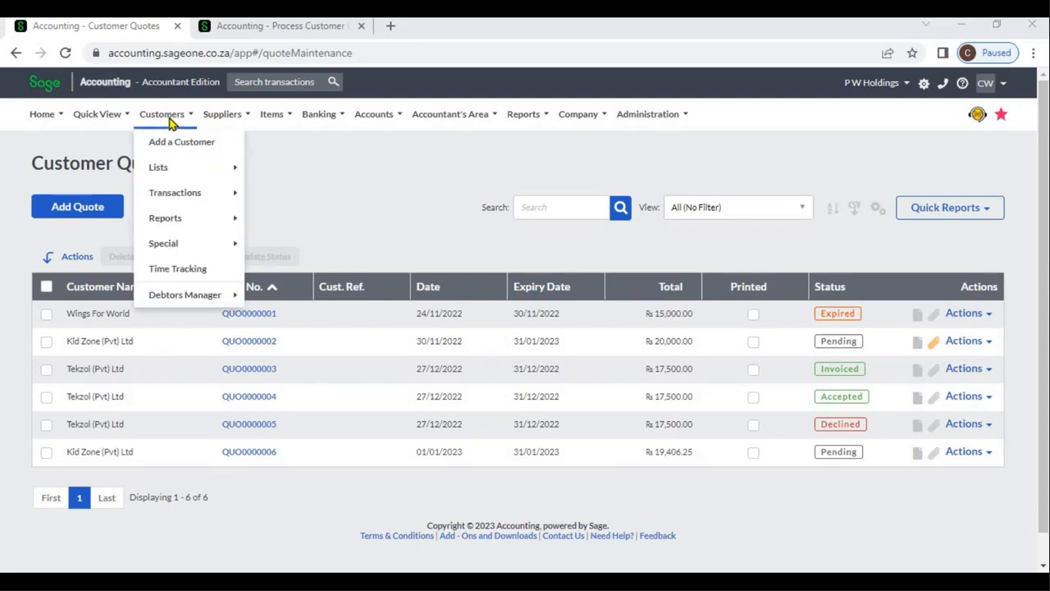
{"action": "mouse_move", "coordinate": [184, 197]}
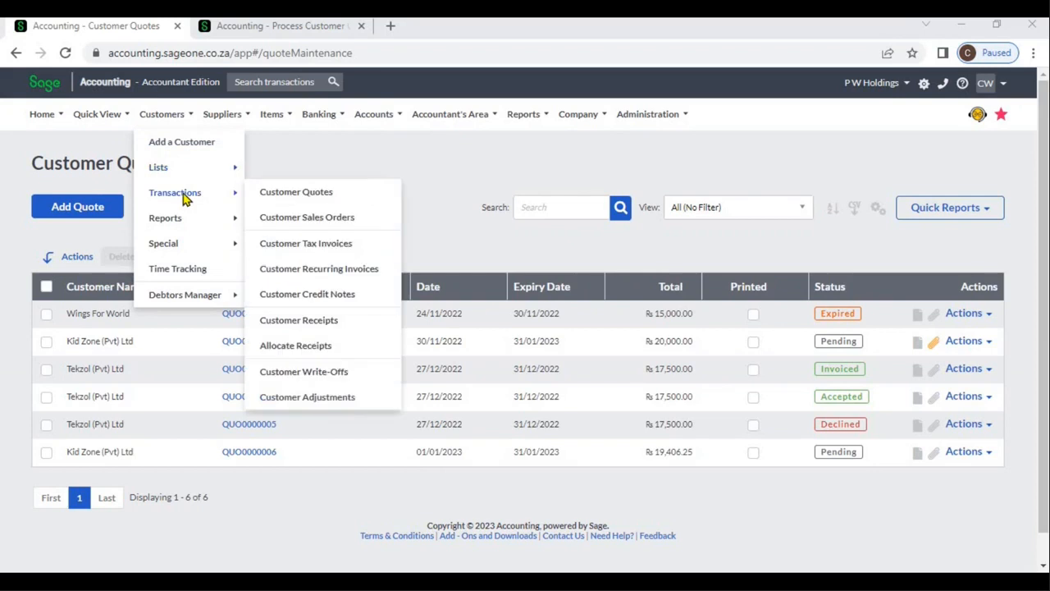
{"action": "left_click", "coordinate": [277, 196]}
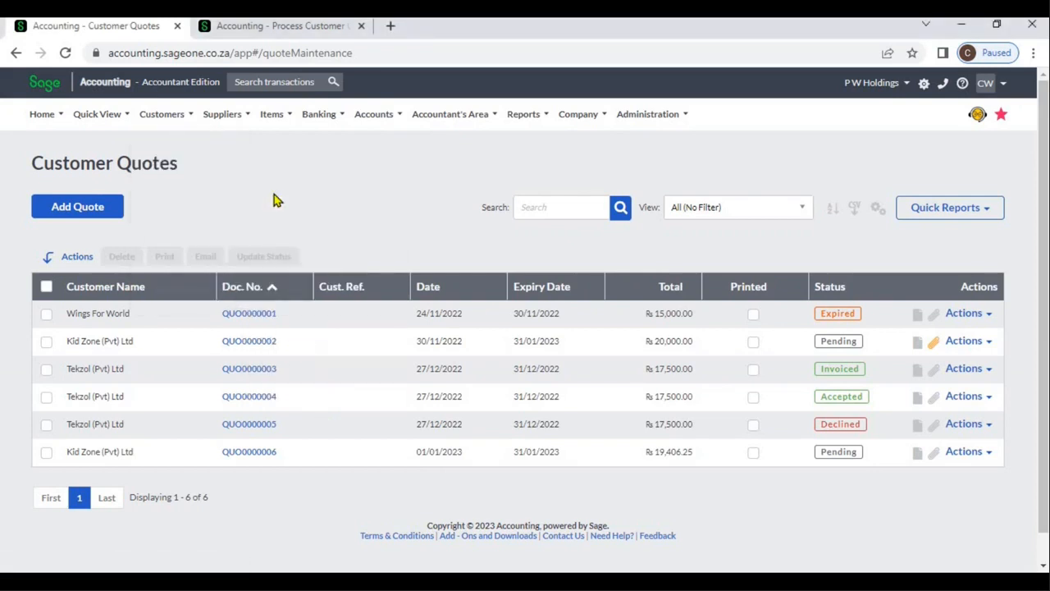
{"action": "left_click", "coordinate": [107, 211]}
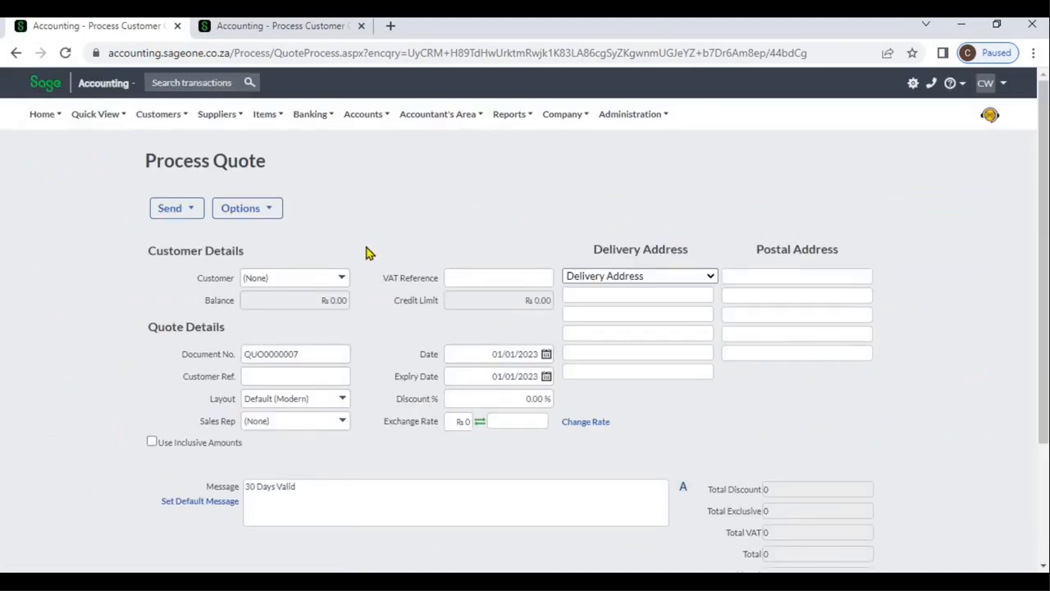
{"action": "left_click", "coordinate": [351, 278]}
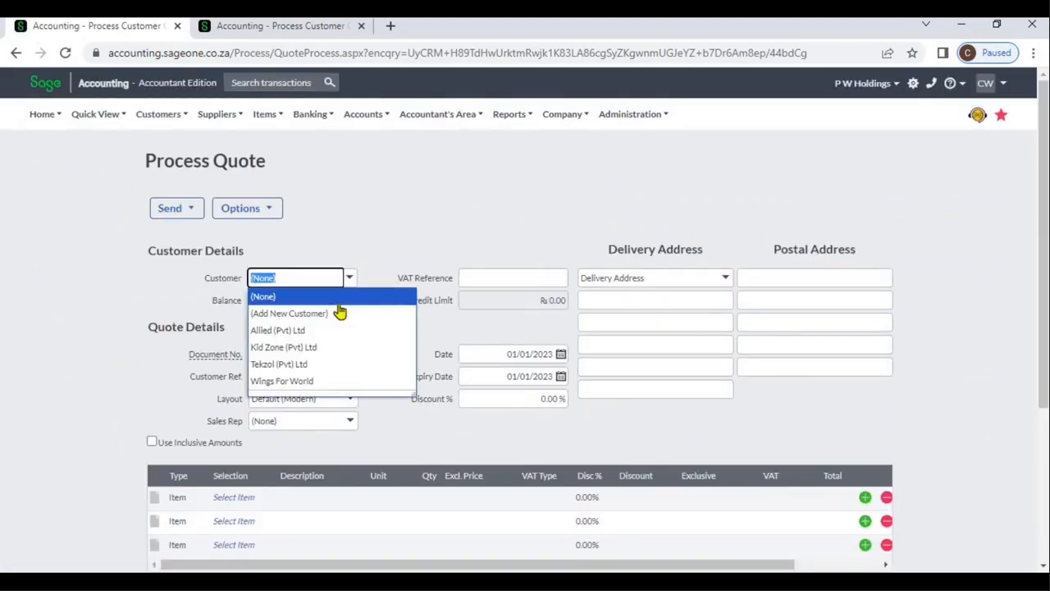
{"action": "left_click", "coordinate": [334, 348]}
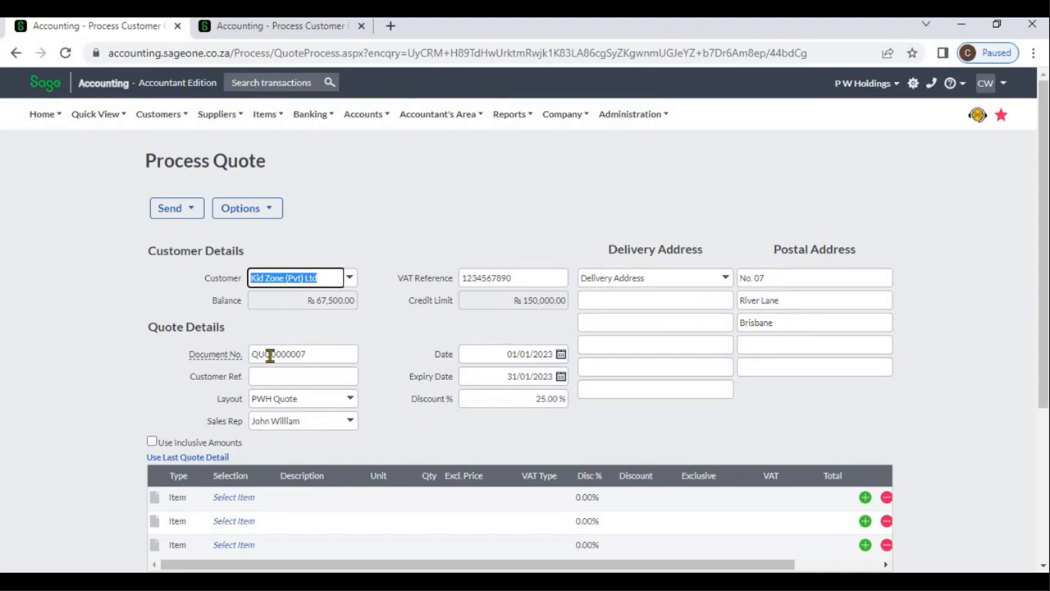
Check the quotation numbering in the company's Document Numbers settings in the second browser tab, and return to the new quote
{"action": "mouse_move", "coordinate": [234, 357]}
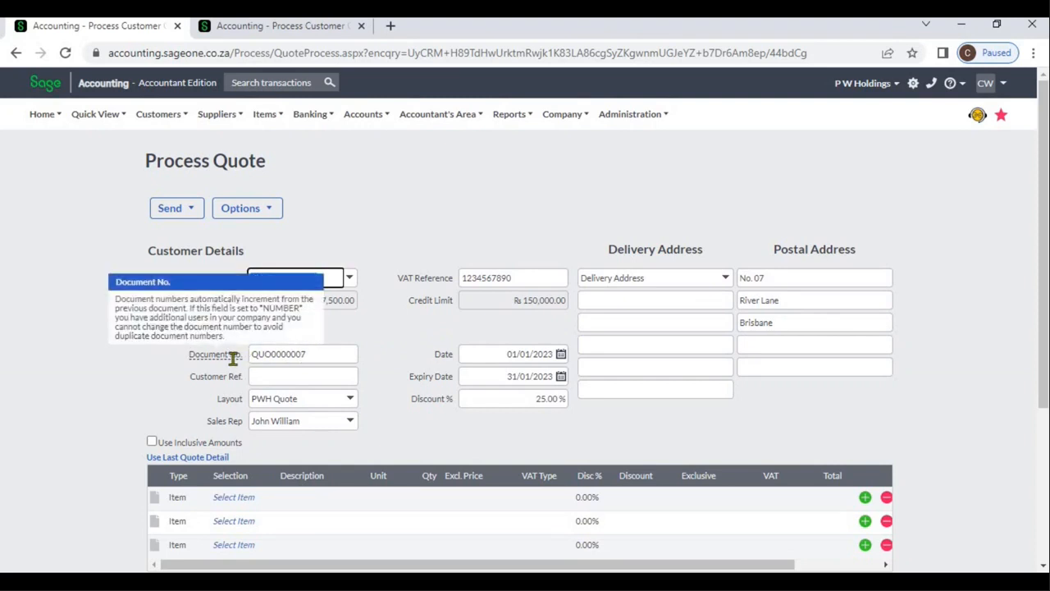
{"action": "left_click", "coordinate": [294, 27]}
{"action": "left_click", "coordinate": [565, 123]}
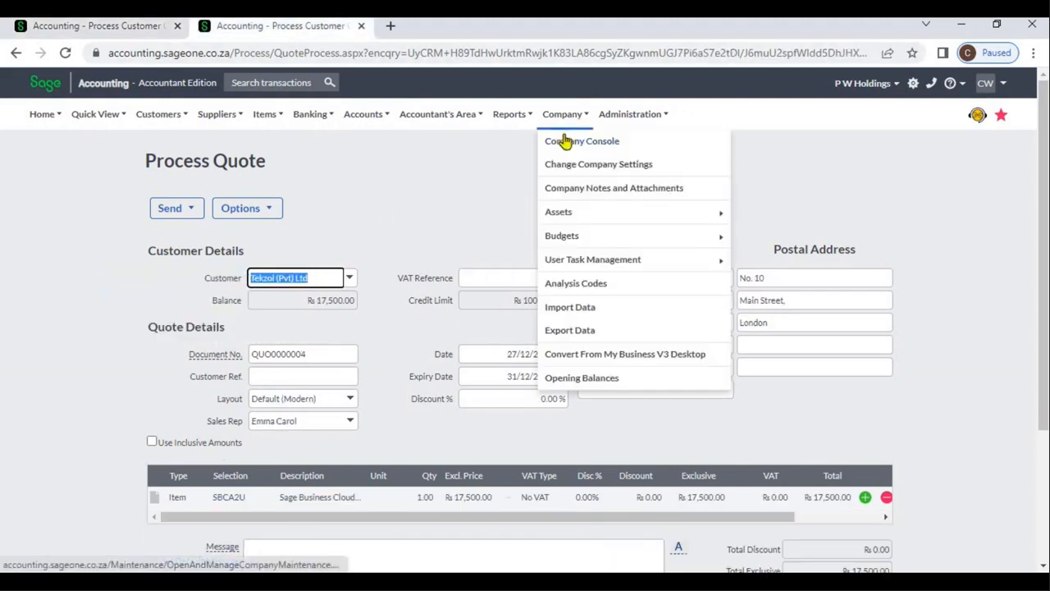
{"action": "left_click", "coordinate": [566, 165]}
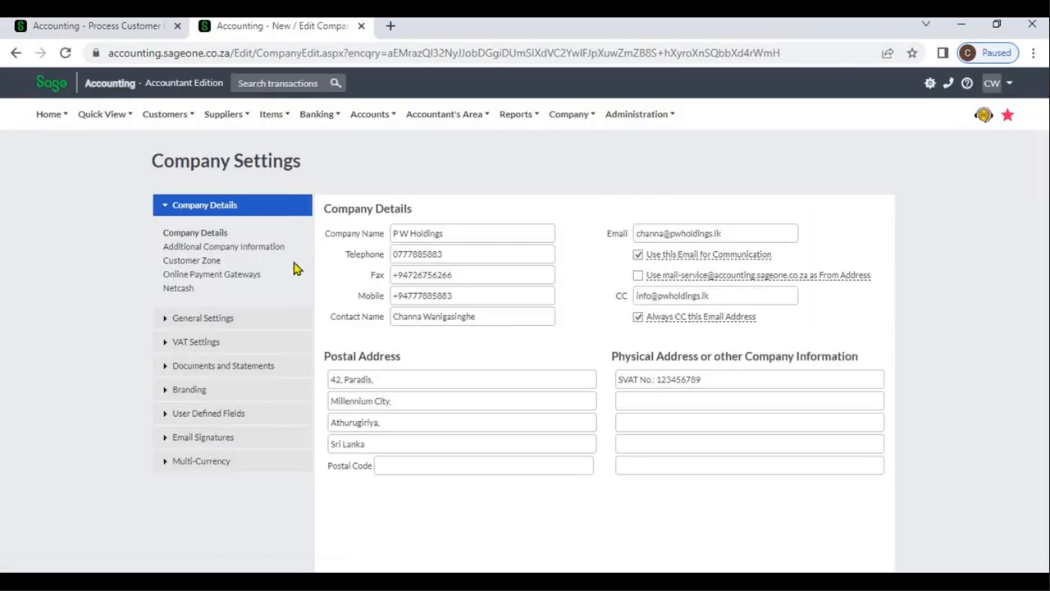
{"action": "left_click", "coordinate": [242, 369]}
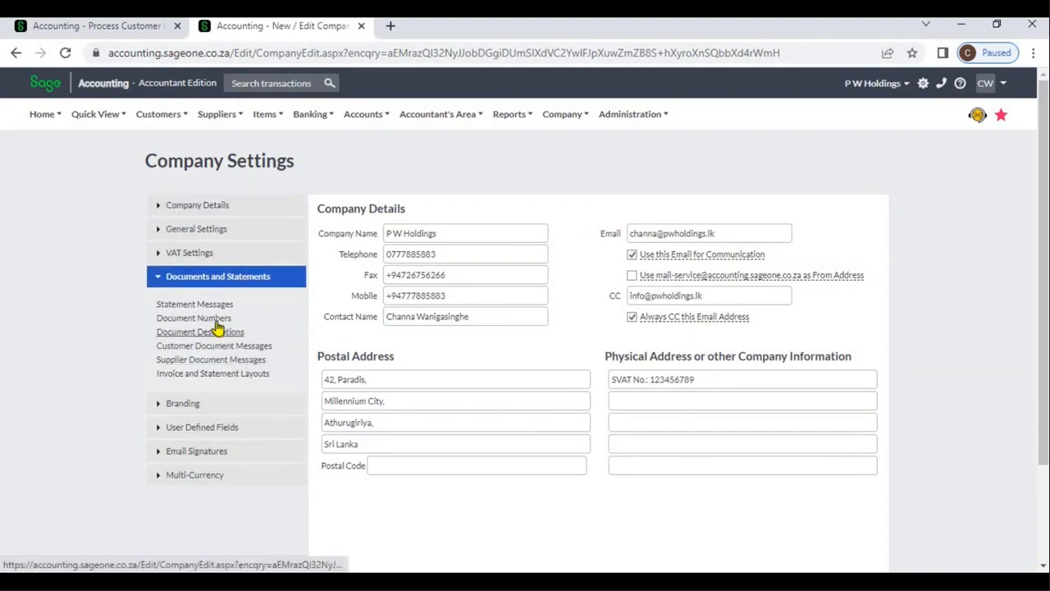
{"action": "left_click", "coordinate": [215, 320]}
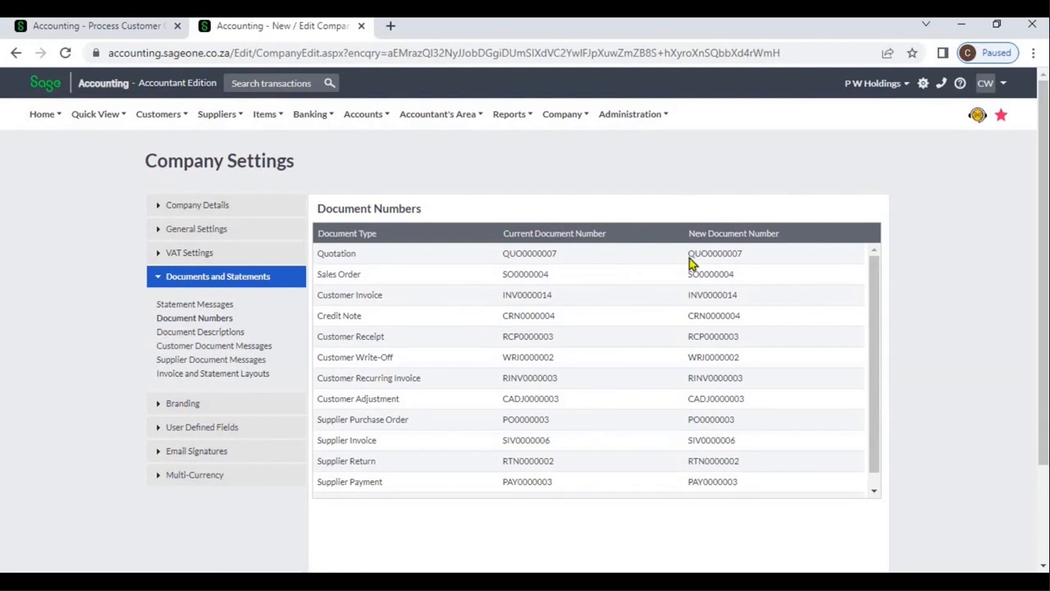
{"action": "left_click", "coordinate": [101, 31]}
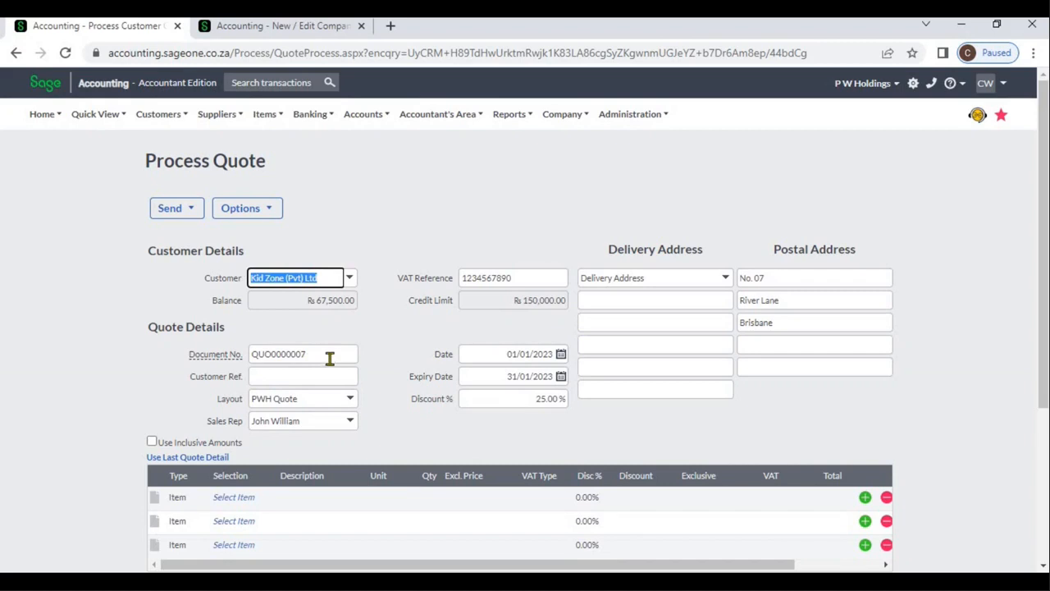
Review the quote's customer reference, layout, sales rep, date and expiry date fields
{"action": "left_click", "coordinate": [327, 374]}
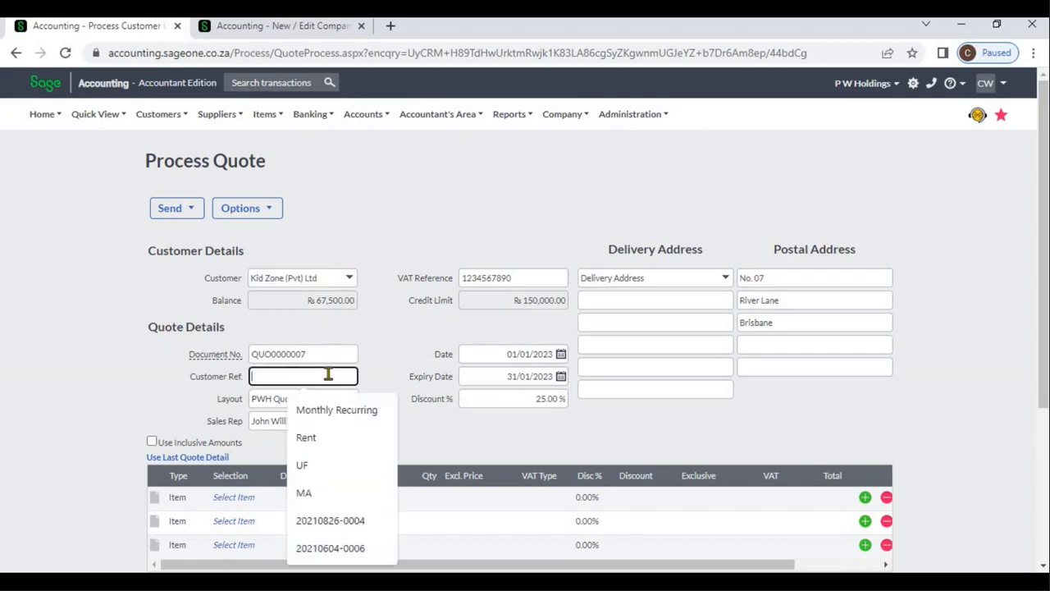
{"action": "left_click", "coordinate": [395, 374]}
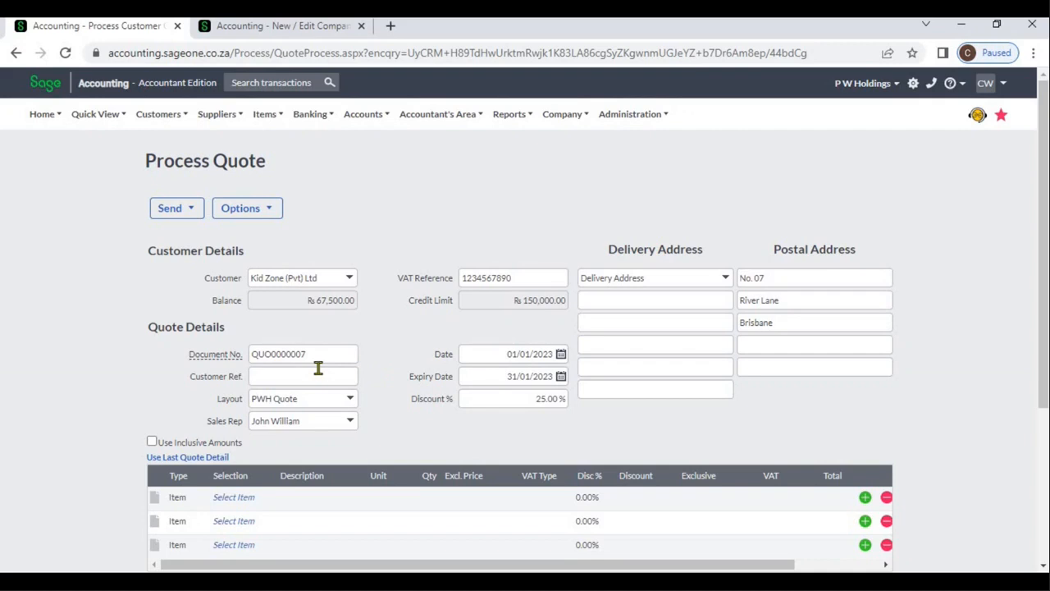
{"action": "left_click", "coordinate": [352, 402]}
{"action": "left_click", "coordinate": [361, 407]}
{"action": "left_click", "coordinate": [352, 421]}
{"action": "left_click", "coordinate": [381, 422]}
{"action": "left_click", "coordinate": [485, 359]}
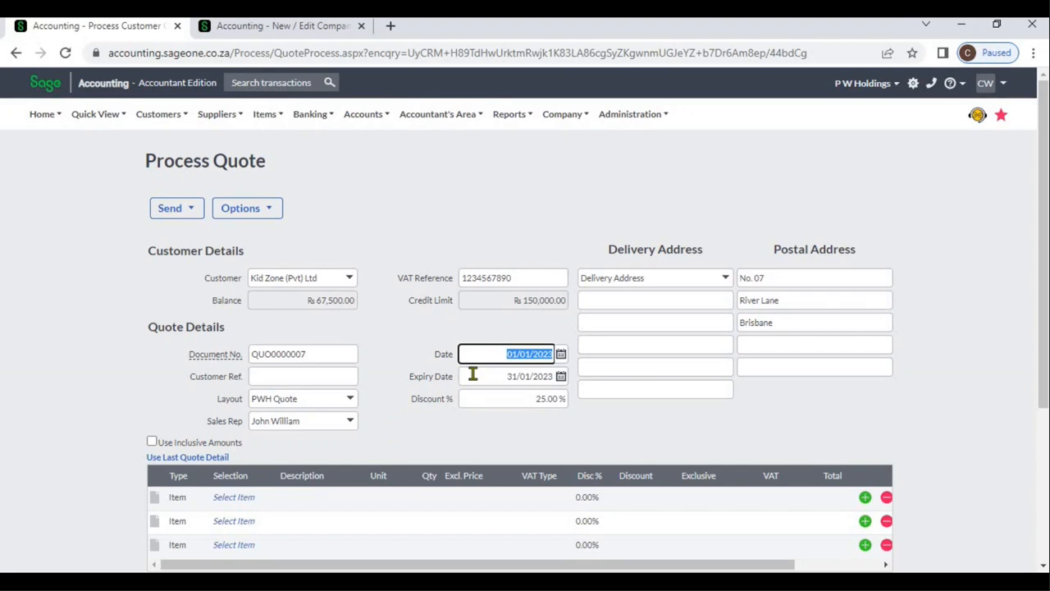
{"action": "left_click", "coordinate": [473, 374]}
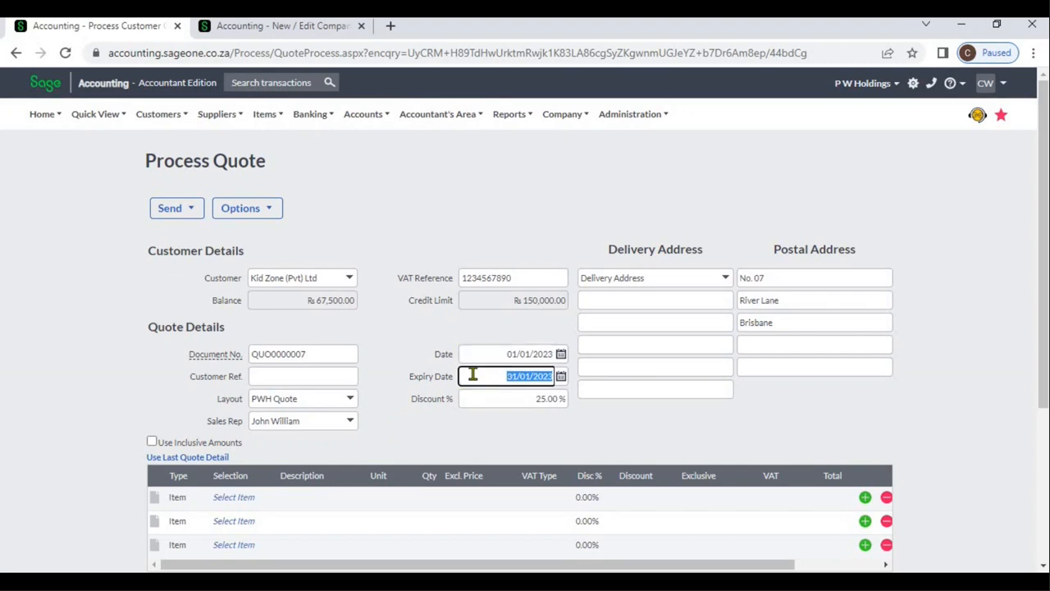
{"action": "left_click", "coordinate": [561, 377]}
Set the quote's overall discount percentage to 0
{"action": "left_click", "coordinate": [523, 402]}
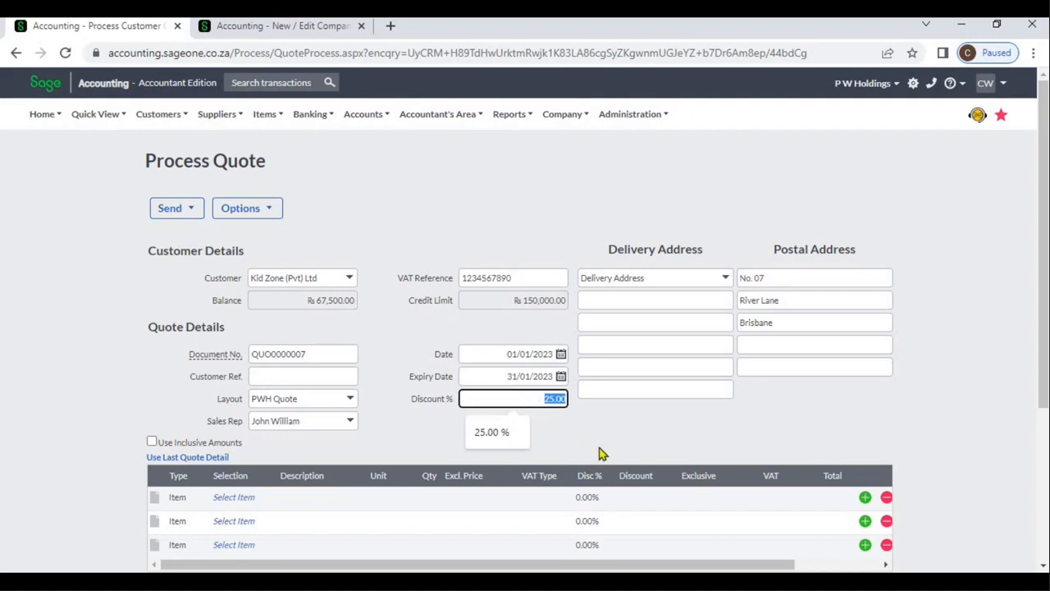
{"action": "left_click", "coordinate": [599, 453]}
{"action": "left_click", "coordinate": [533, 400]}
{"action": "type", "text": "0"}
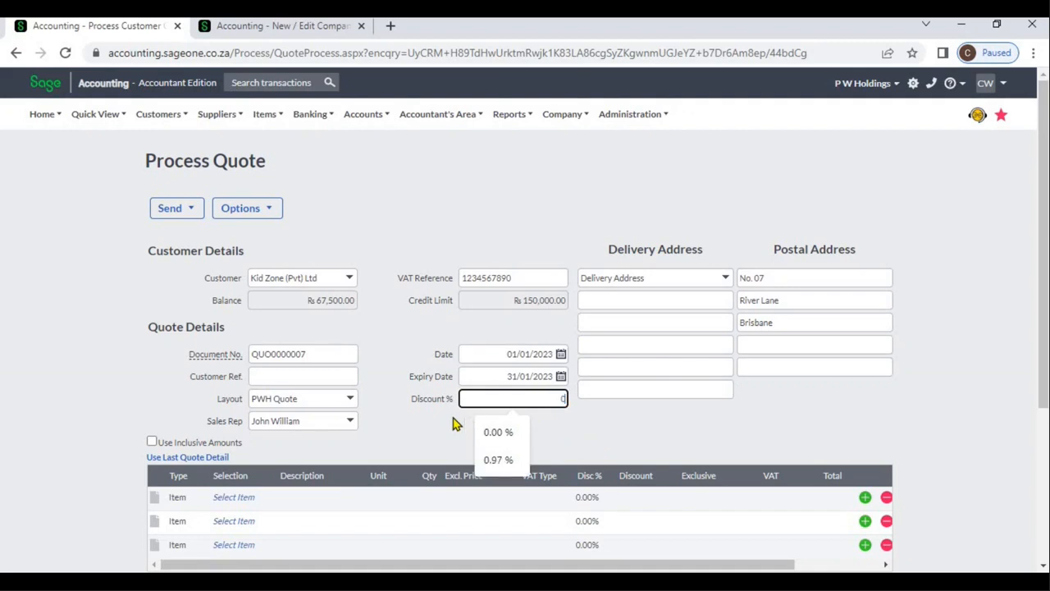
{"action": "key", "text": "Tab"}
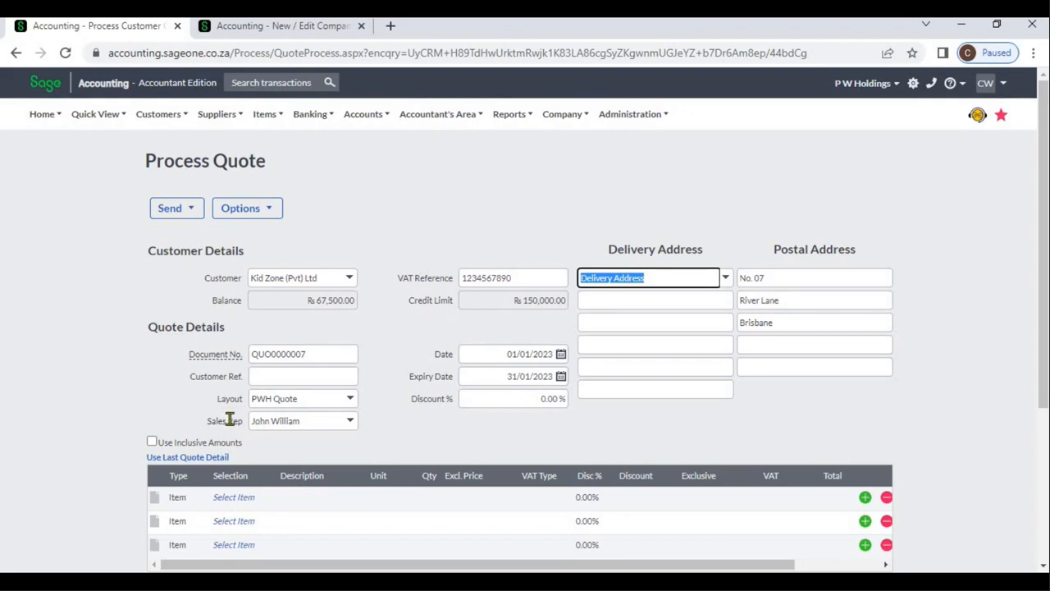
Try the Use Inclusive Amounts option on the quote and turn it off again
{"action": "left_click", "coordinate": [153, 443]}
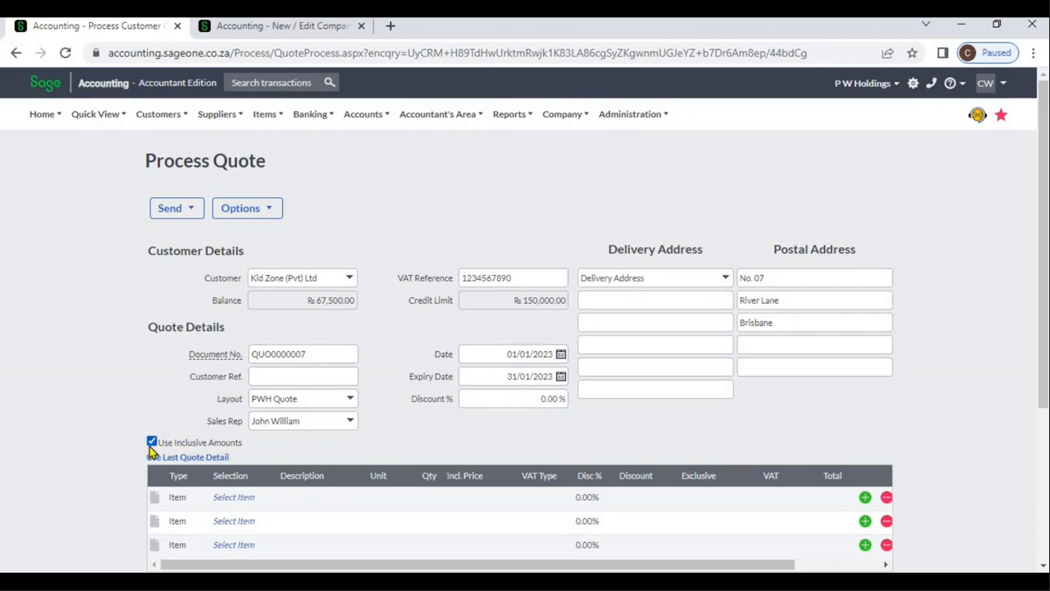
{"action": "left_click", "coordinate": [152, 443]}
Look through the available line types and the selectable items for the first quote line
{"action": "left_click", "coordinate": [191, 497]}
{"action": "left_click", "coordinate": [200, 499]}
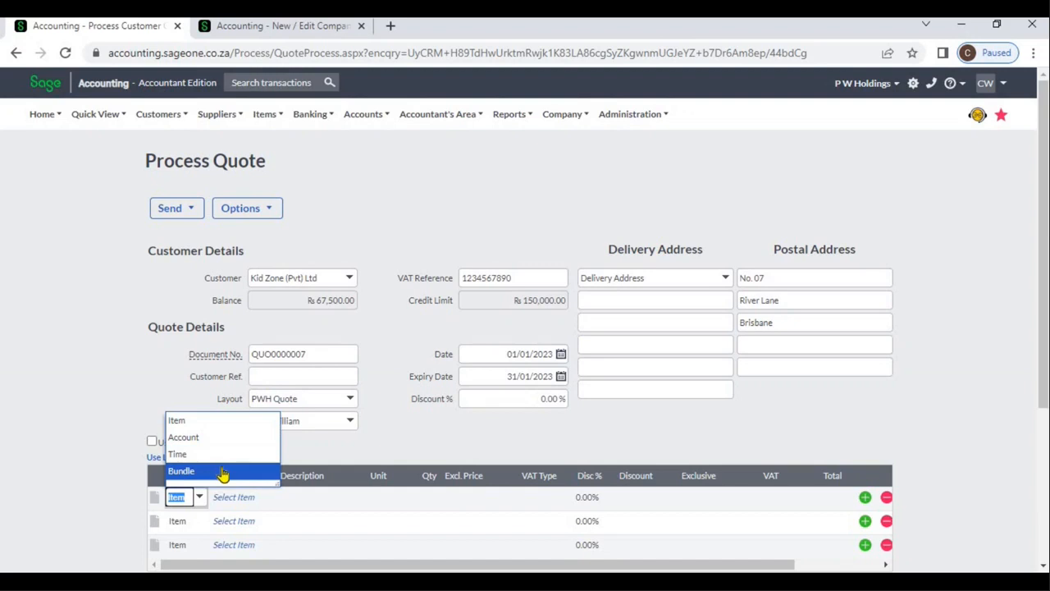
{"action": "left_click", "coordinate": [322, 463]}
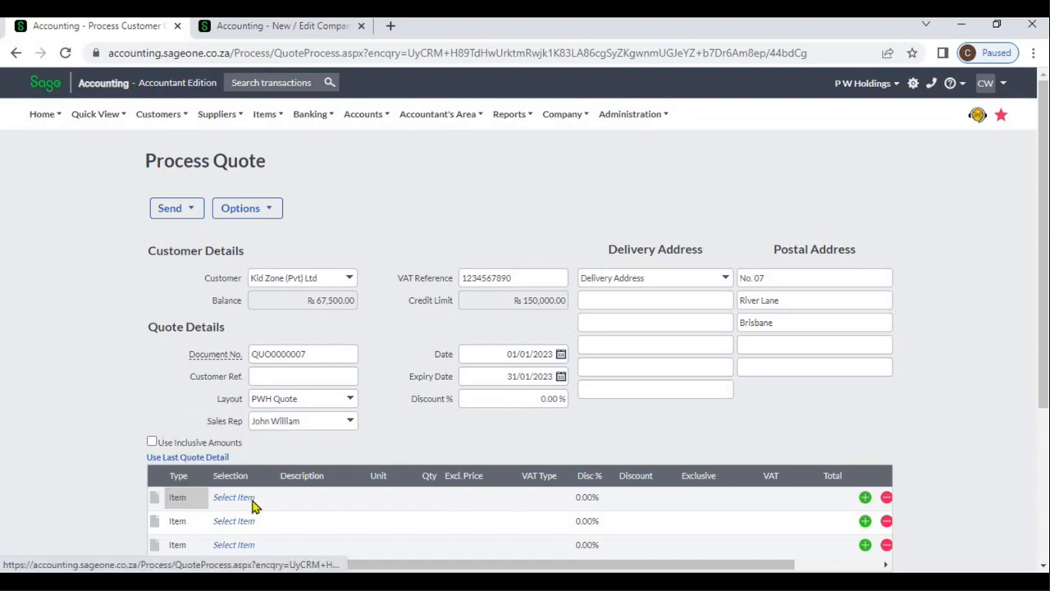
{"action": "left_click", "coordinate": [252, 500]}
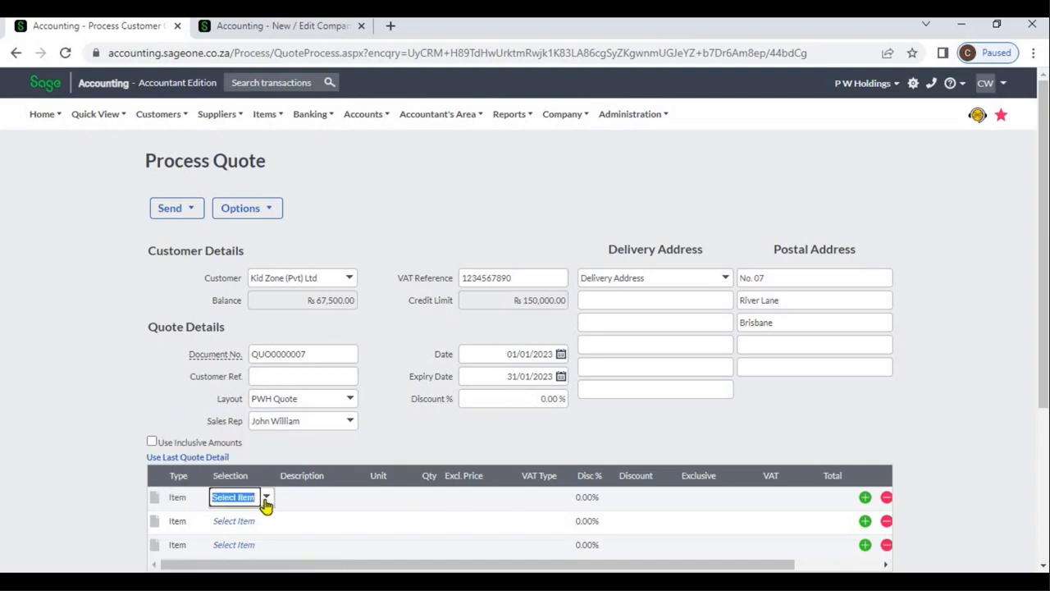
{"action": "left_click", "coordinate": [266, 498]}
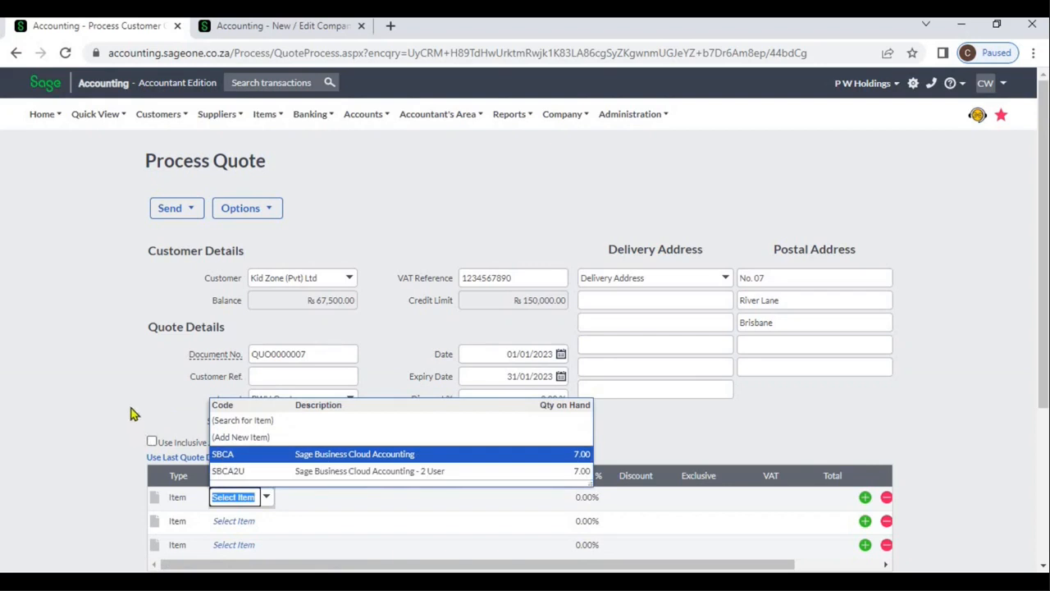
{"action": "left_click", "coordinate": [129, 413]}
Try the Account type on the first quote line, browse its accounts, and return the type to Item
{"action": "left_click", "coordinate": [185, 497]}
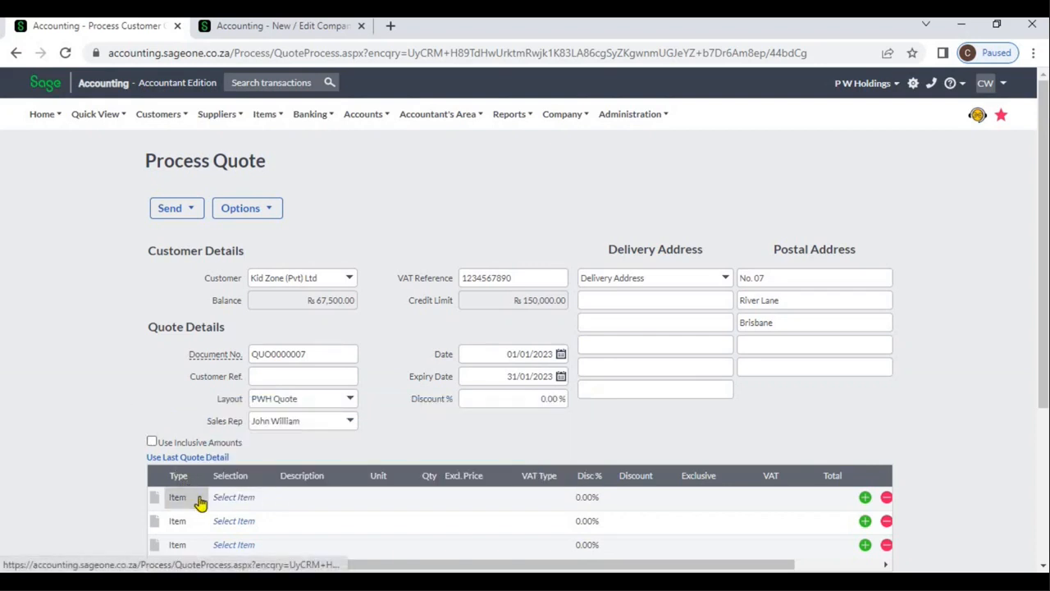
{"action": "left_click", "coordinate": [200, 498]}
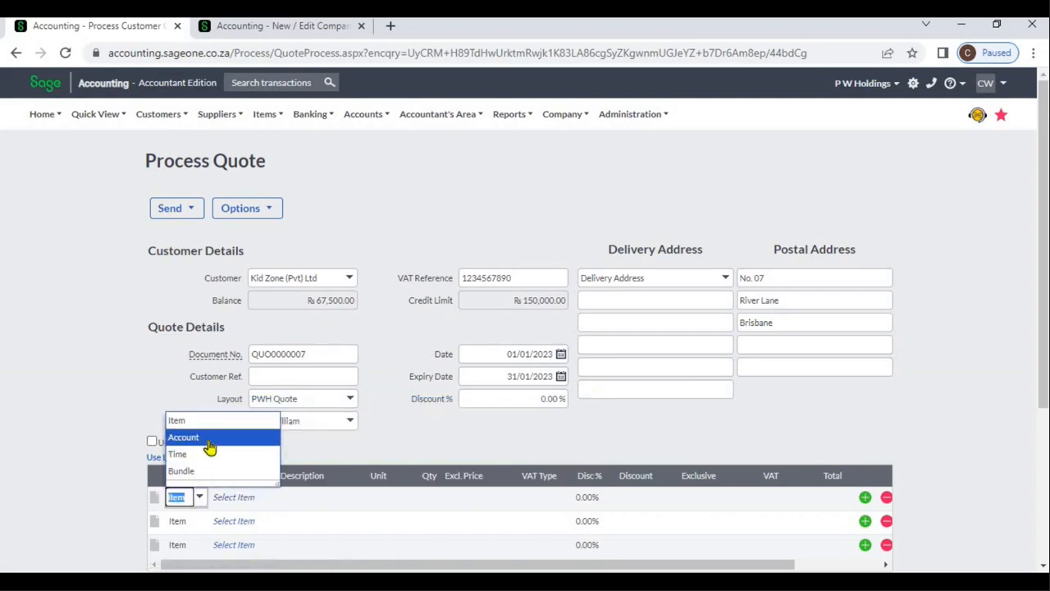
{"action": "left_click", "coordinate": [210, 441]}
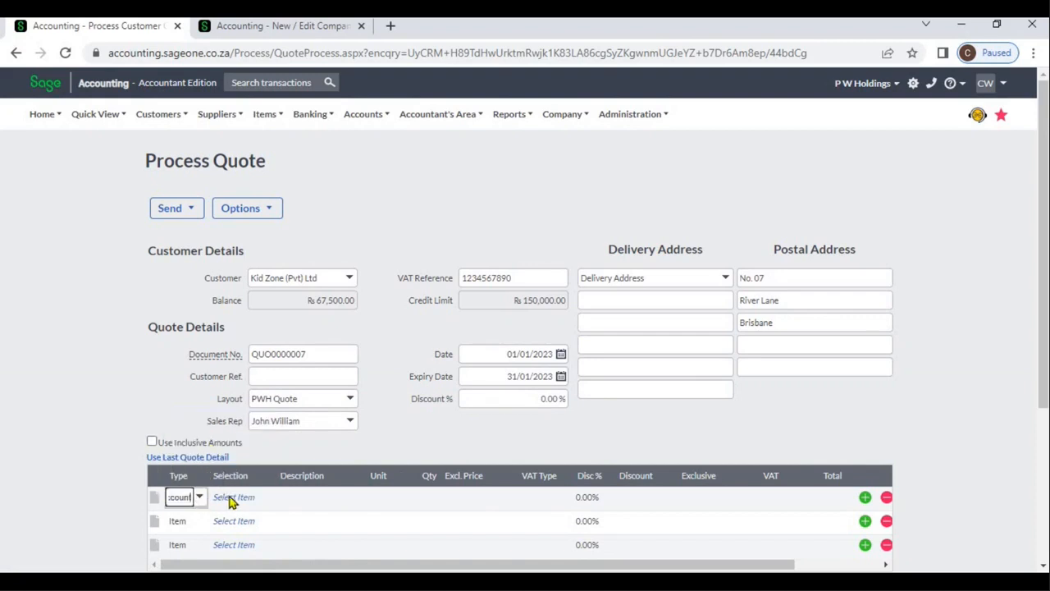
{"action": "left_click", "coordinate": [265, 498]}
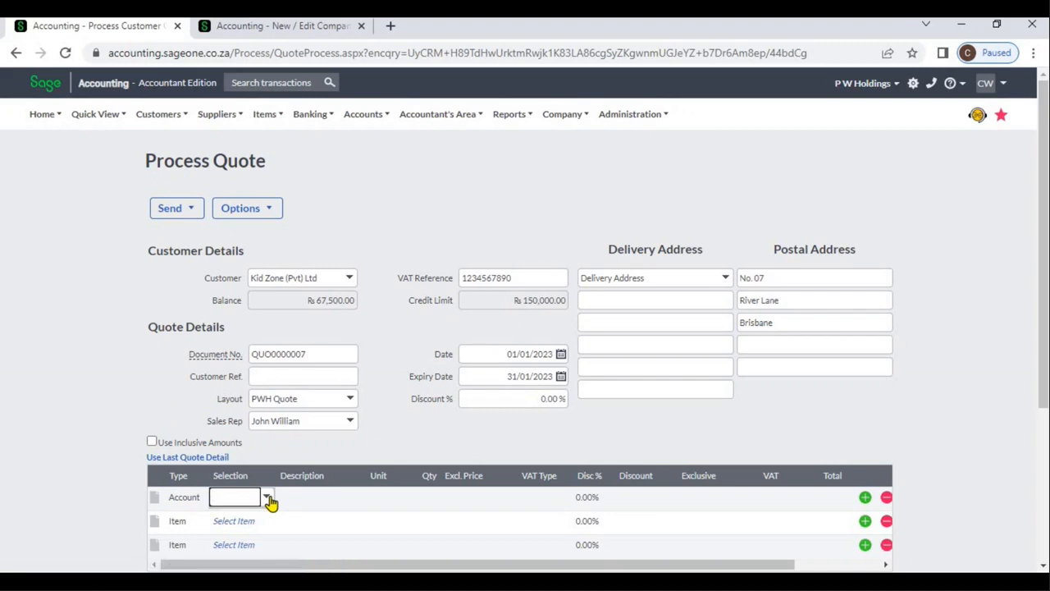
{"action": "left_click", "coordinate": [268, 499]}
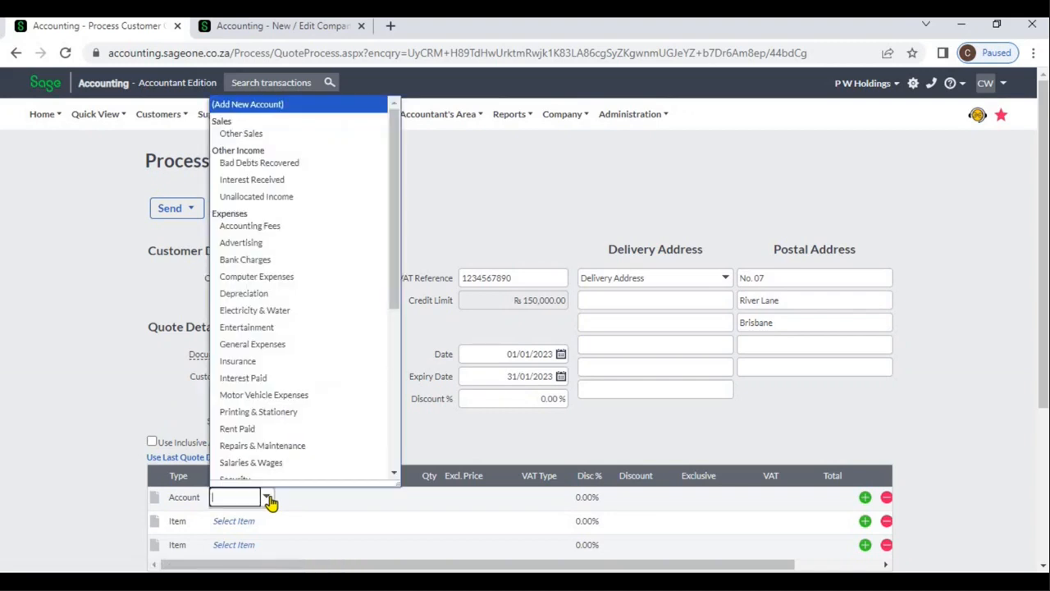
{"action": "left_click", "coordinate": [202, 500]}
{"action": "left_click", "coordinate": [201, 500]}
{"action": "left_click", "coordinate": [200, 499]}
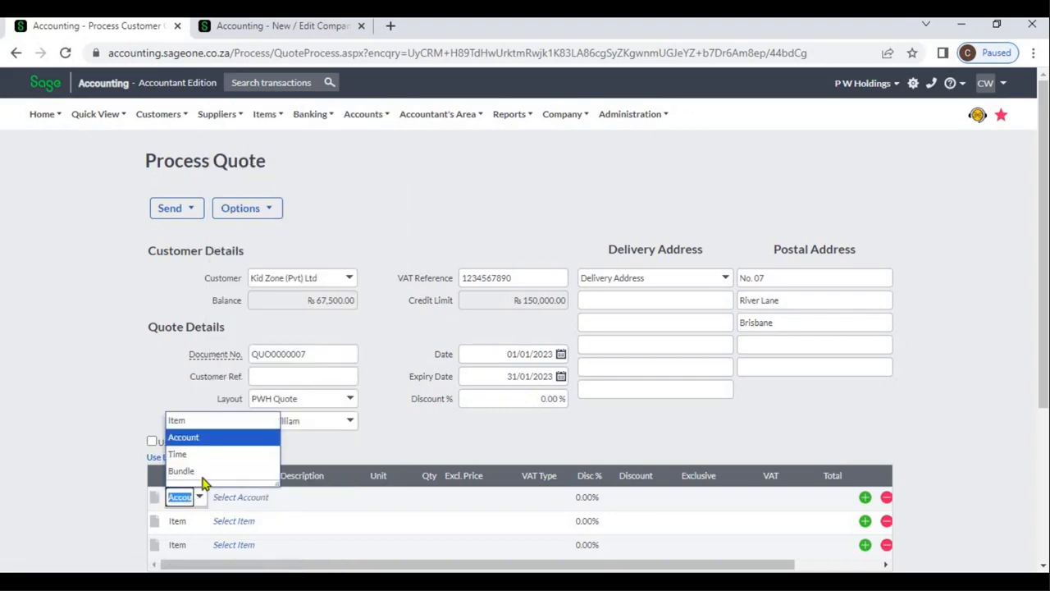
{"action": "left_click", "coordinate": [188, 423]}
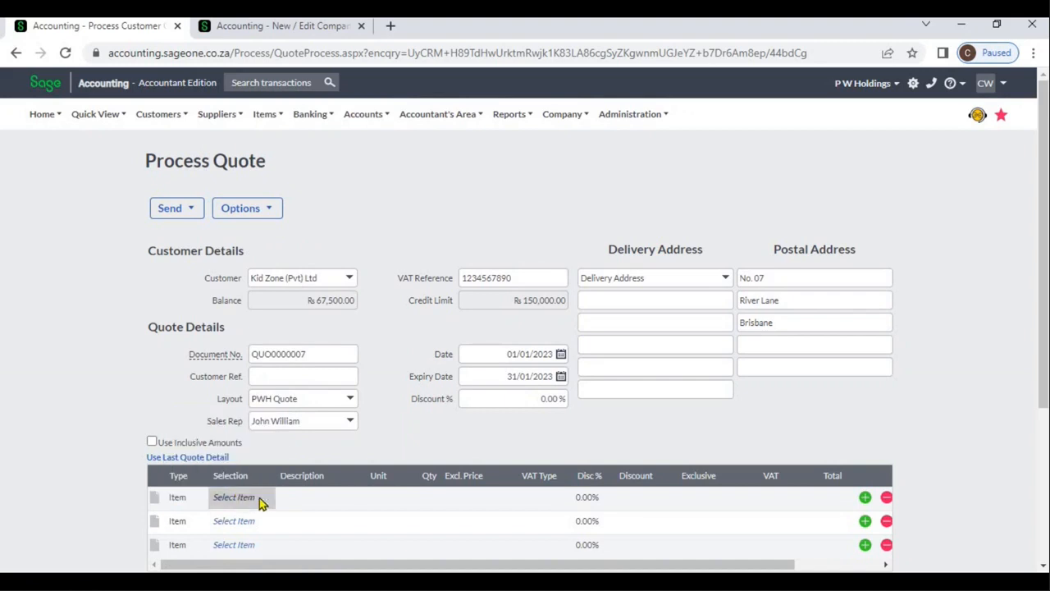
Select the item SBCA, Sage Business Cloud Accounting, for the first quote line and fill in its details
{"action": "left_click", "coordinate": [263, 501]}
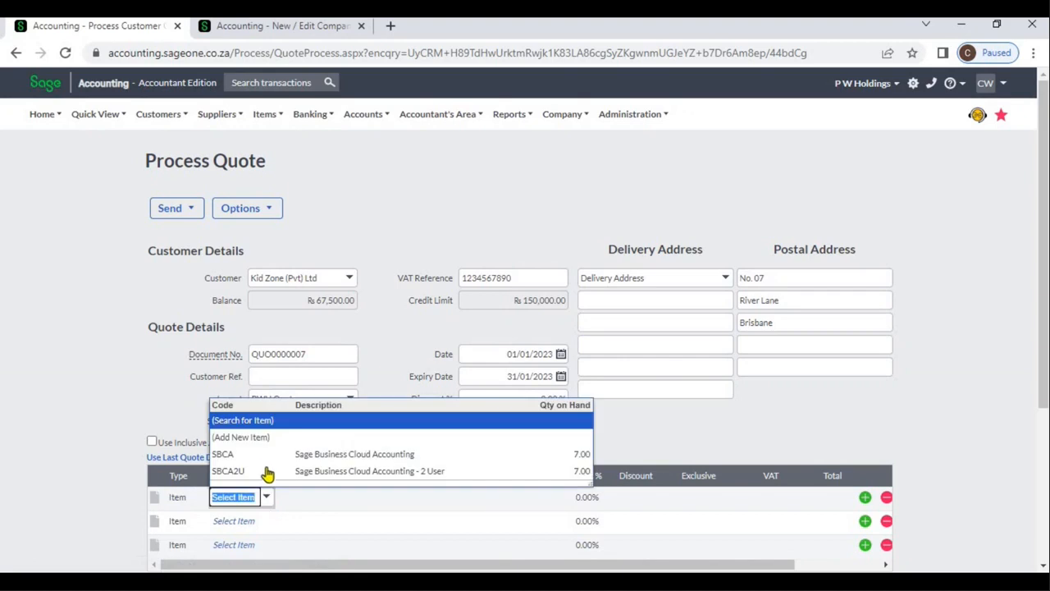
{"action": "left_click", "coordinate": [261, 456]}
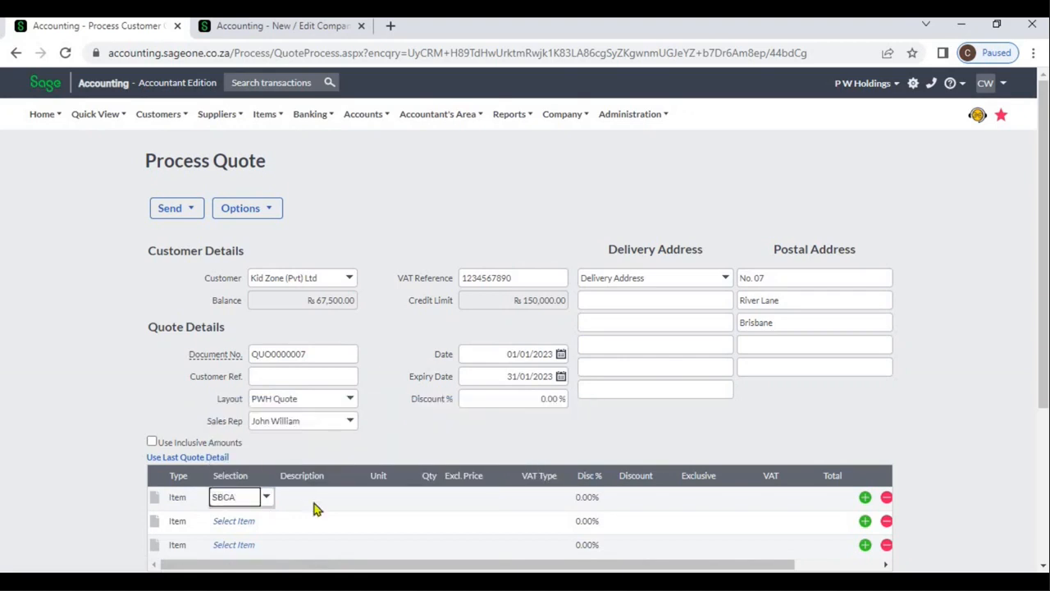
{"action": "left_click", "coordinate": [267, 498]}
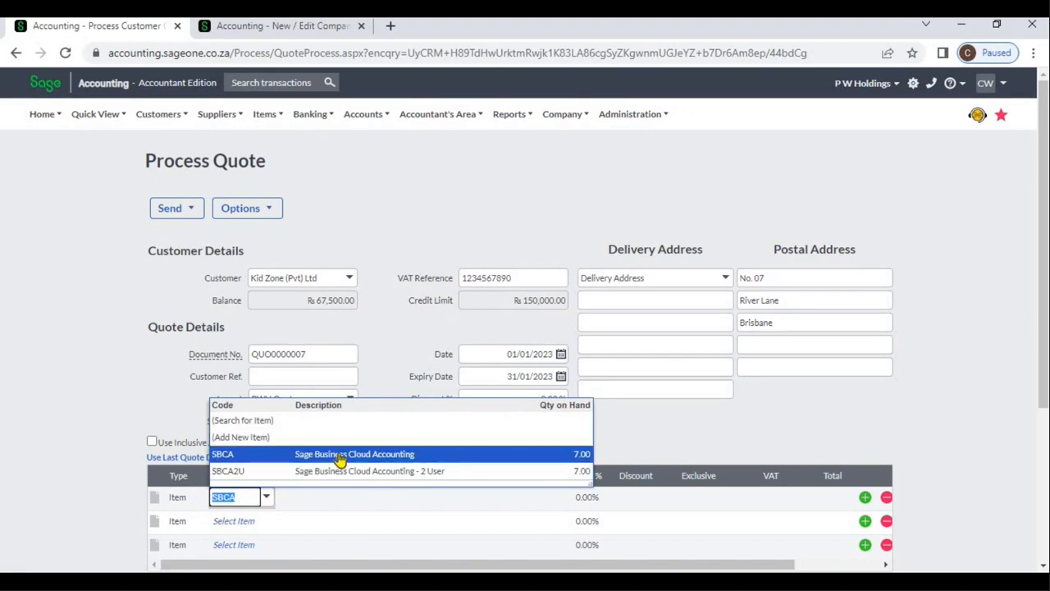
{"action": "left_click", "coordinate": [564, 463]}
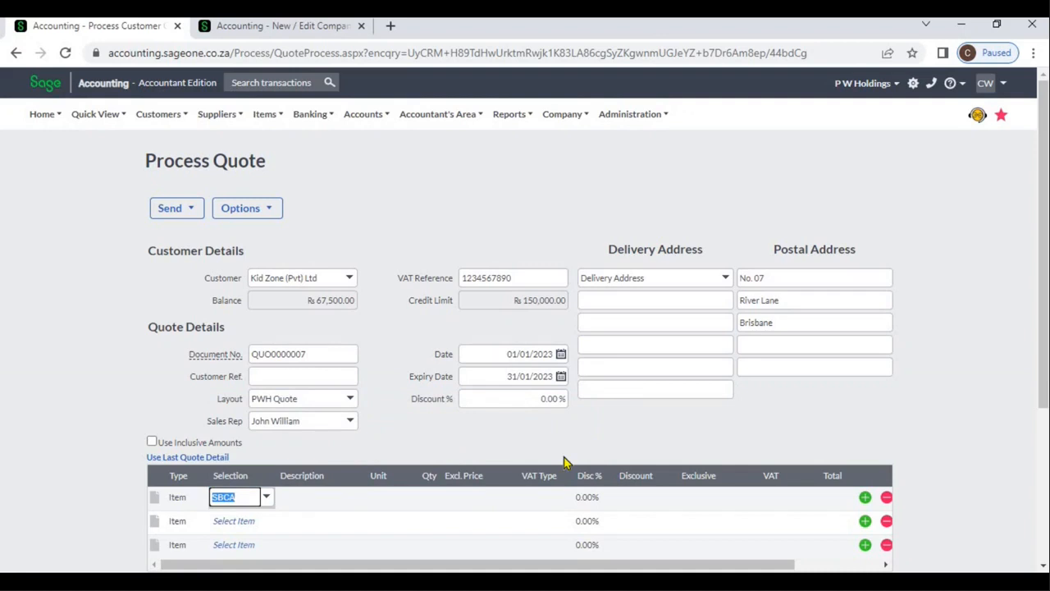
{"action": "key", "text": "Tab"}
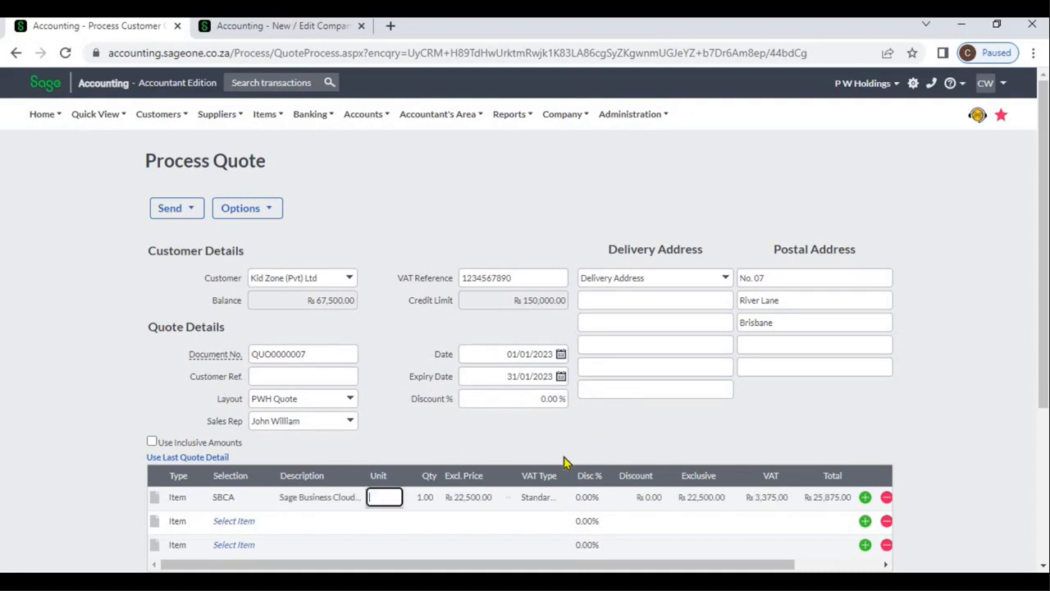
Set the quantity of the SBCA quote line to 2
{"action": "key", "text": "Tab"}
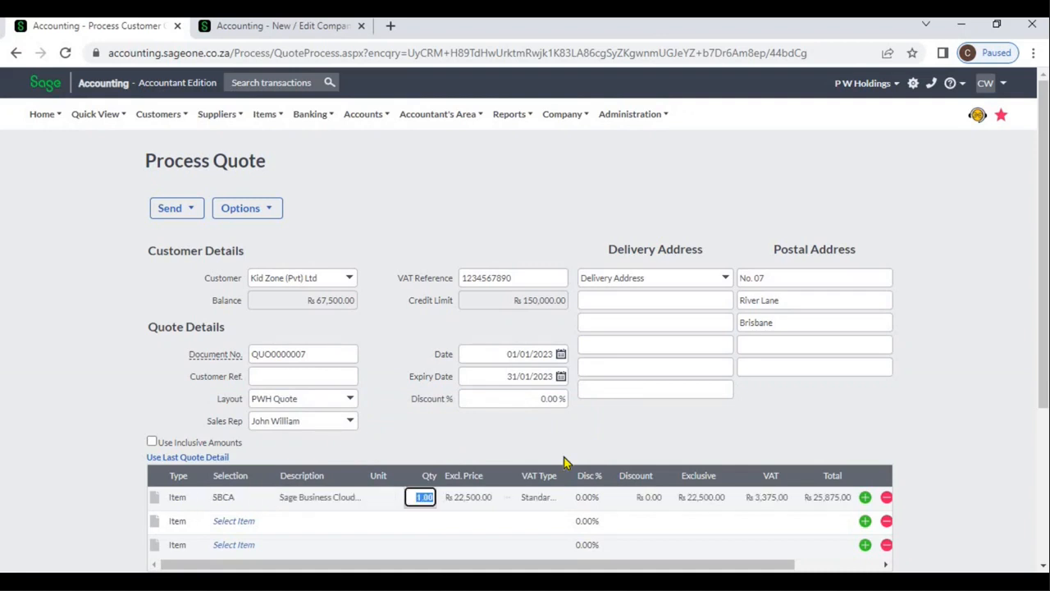
{"action": "type", "text": "2"}
{"action": "key", "text": "Tab"}
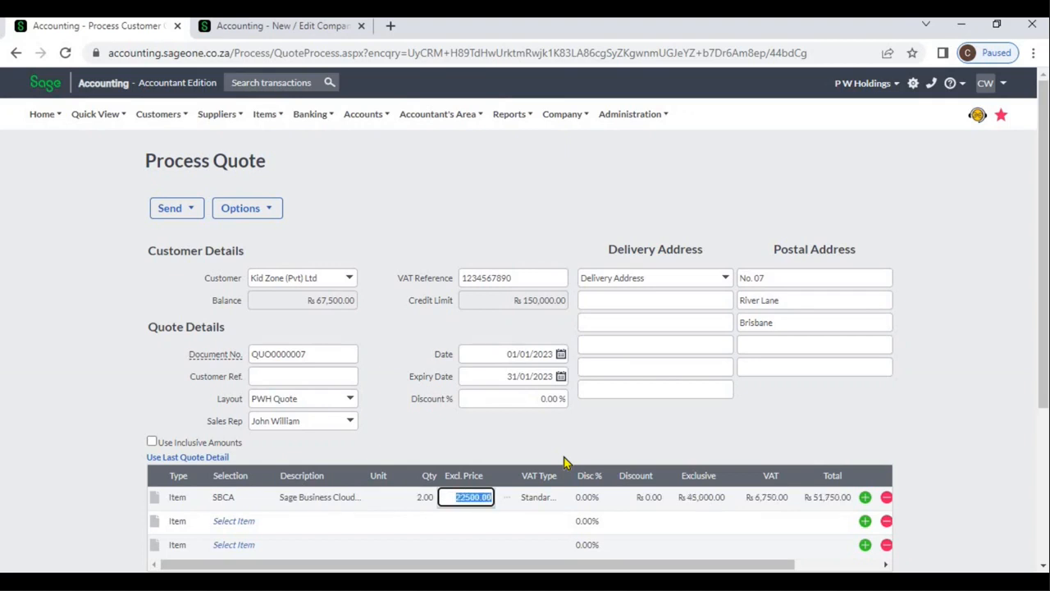
Look through the available VAT types for the SBCA quote line without changing the selection
{"action": "left_click", "coordinate": [555, 505]}
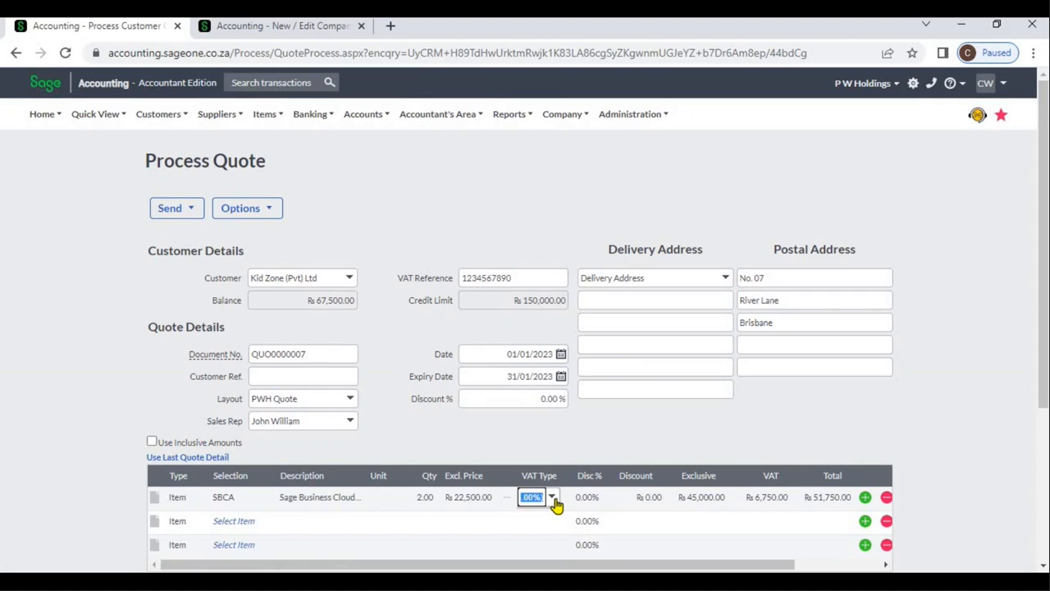
{"action": "left_click", "coordinate": [555, 500]}
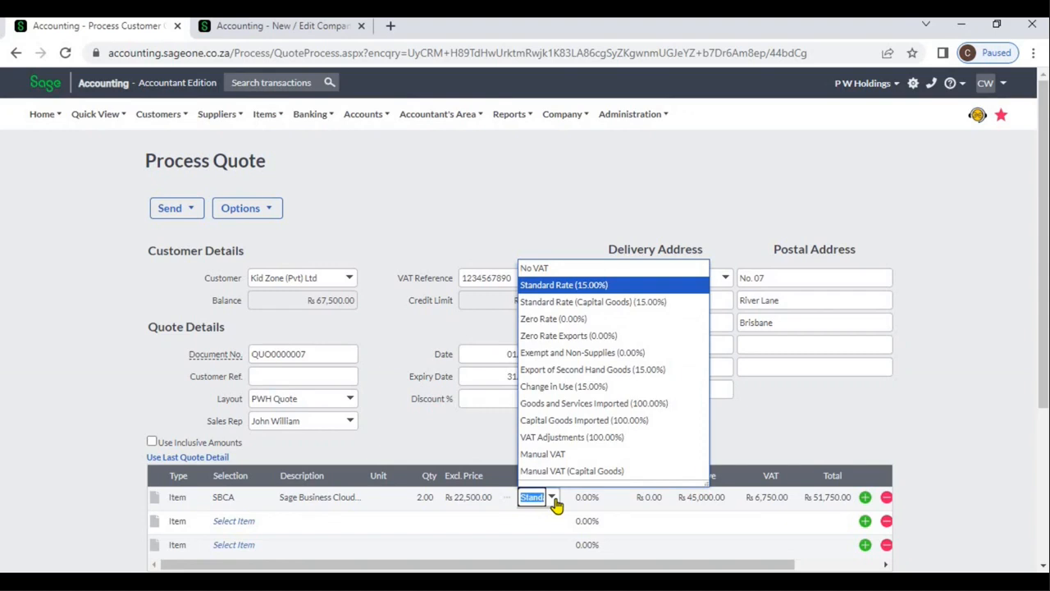
{"action": "left_click", "coordinate": [555, 504]}
{"action": "left_click", "coordinate": [485, 432]}
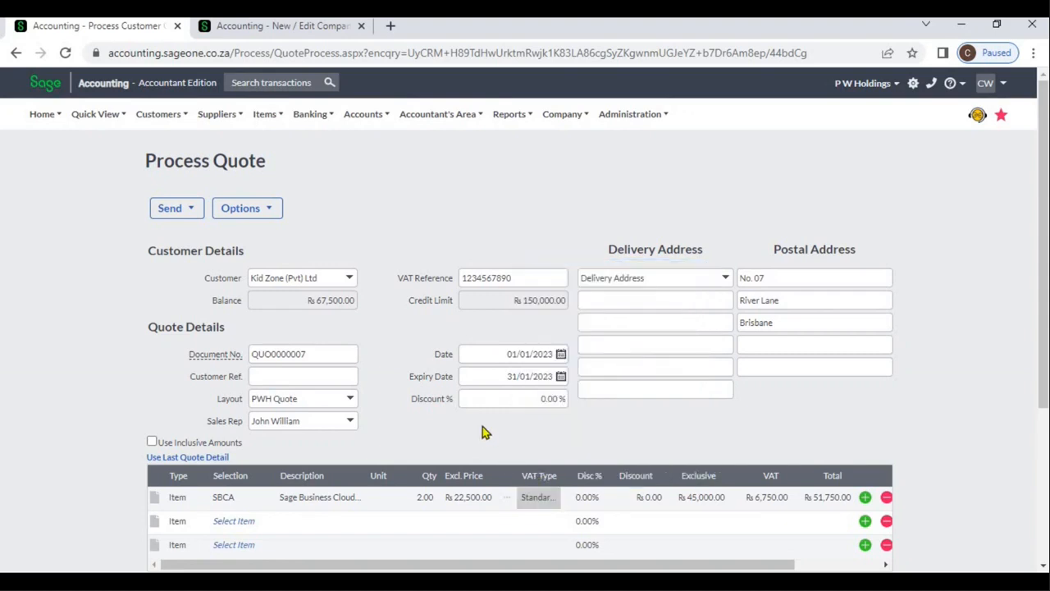
Switch the quote to inclusive amounts to check the line price, and switch back to exclusive amounts
{"action": "left_click", "coordinate": [152, 443]}
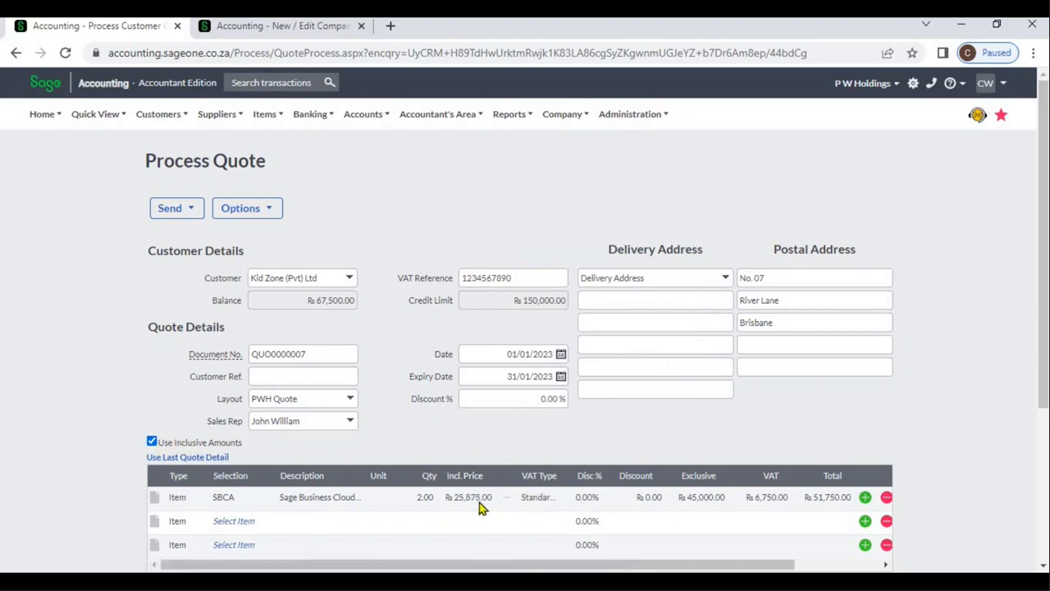
{"action": "left_click", "coordinate": [152, 444]}
Look through the project categories available for the SBCA quote line without assigning one
{"action": "scroll", "coordinate": [809, 566], "scroll_direction": "right", "scroll_amount": 1}
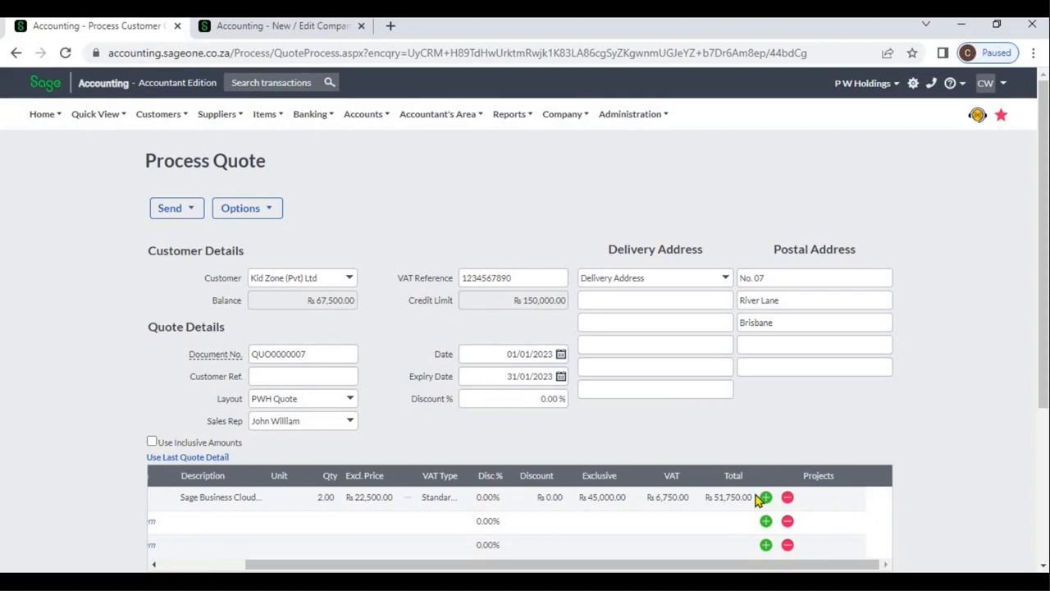
{"action": "left_click", "coordinate": [854, 502]}
{"action": "left_click", "coordinate": [884, 498]}
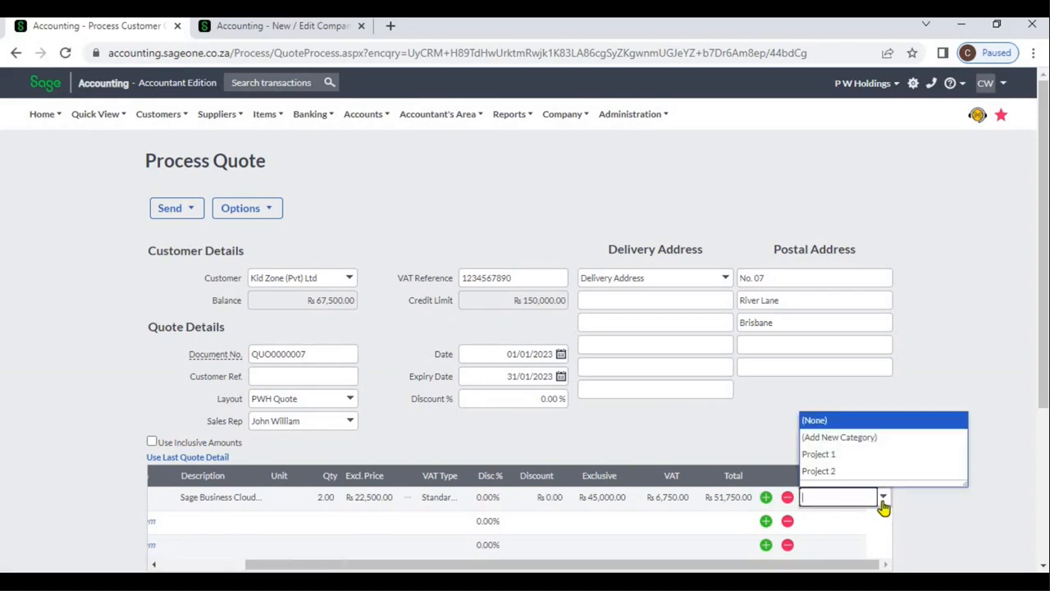
{"action": "left_click", "coordinate": [931, 507]}
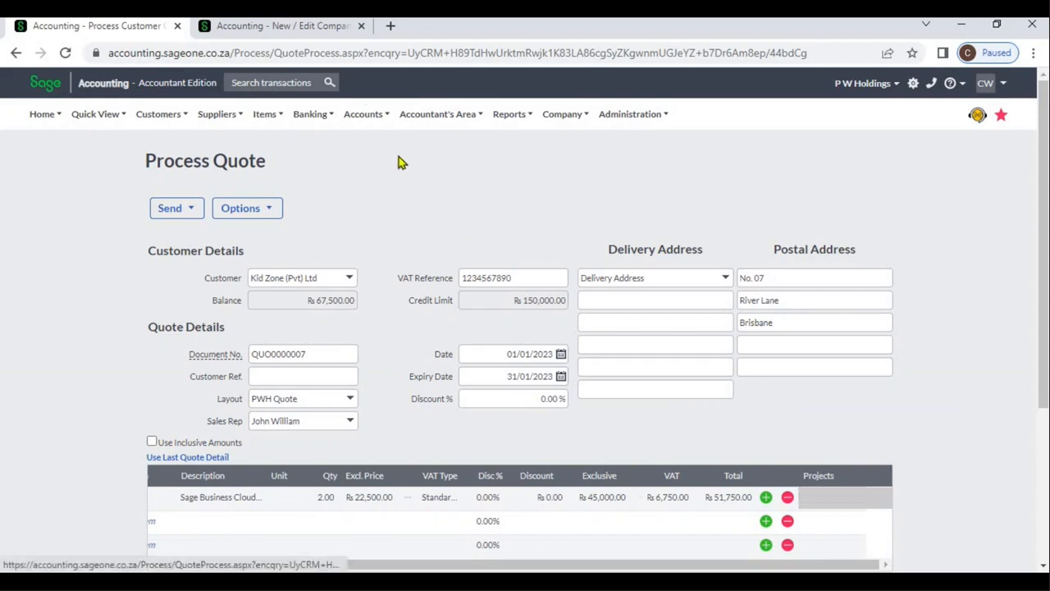
Open the company's Analysis Codes in the second browser tab and examine the categories defined for Projects
{"action": "left_click", "coordinate": [322, 31]}
{"action": "mouse_move", "coordinate": [608, 120]}
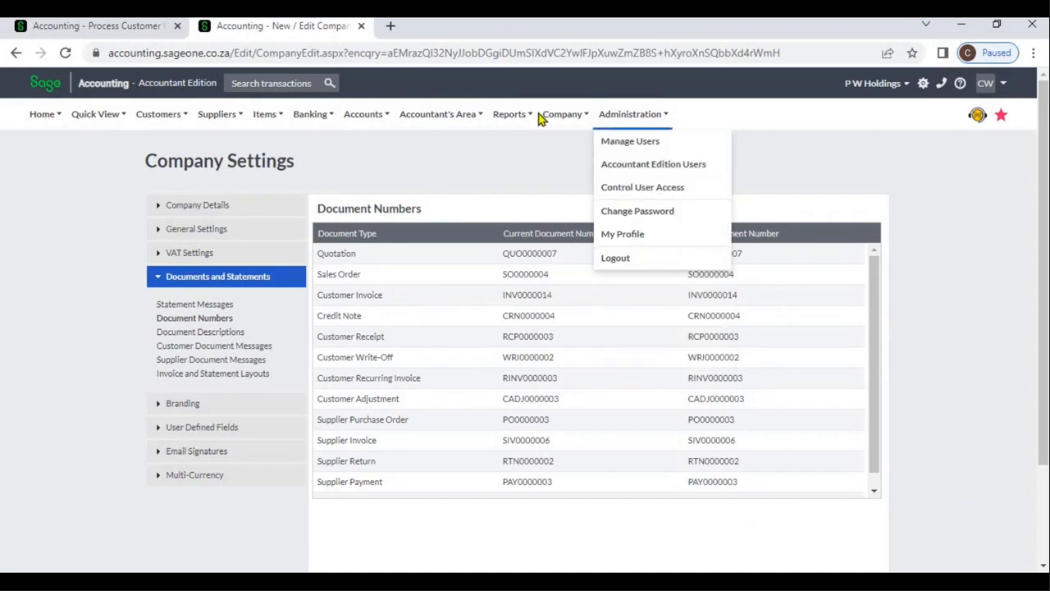
{"action": "mouse_move", "coordinate": [551, 119]}
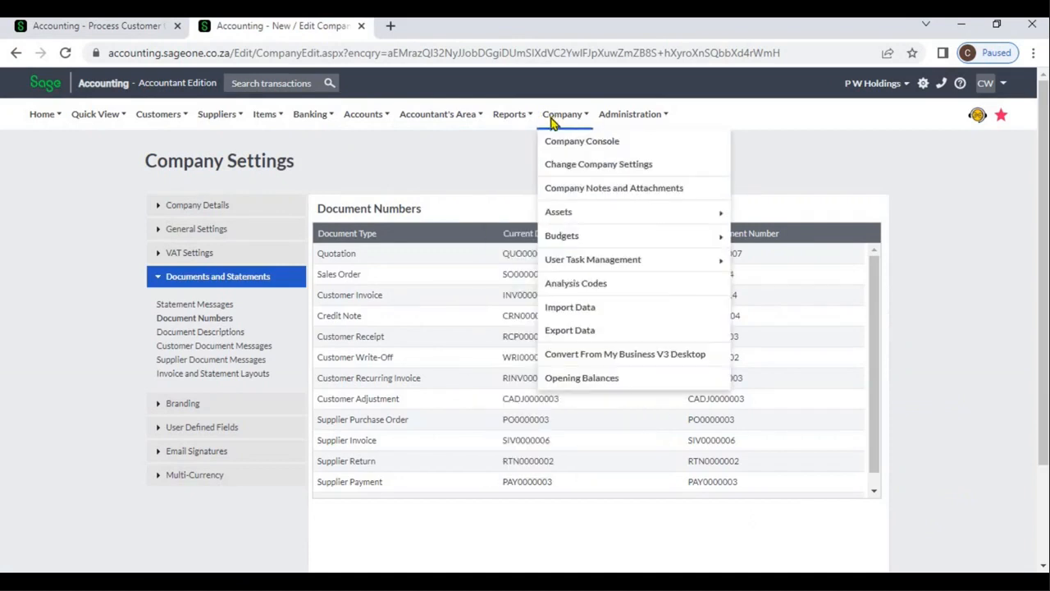
{"action": "left_click", "coordinate": [591, 285]}
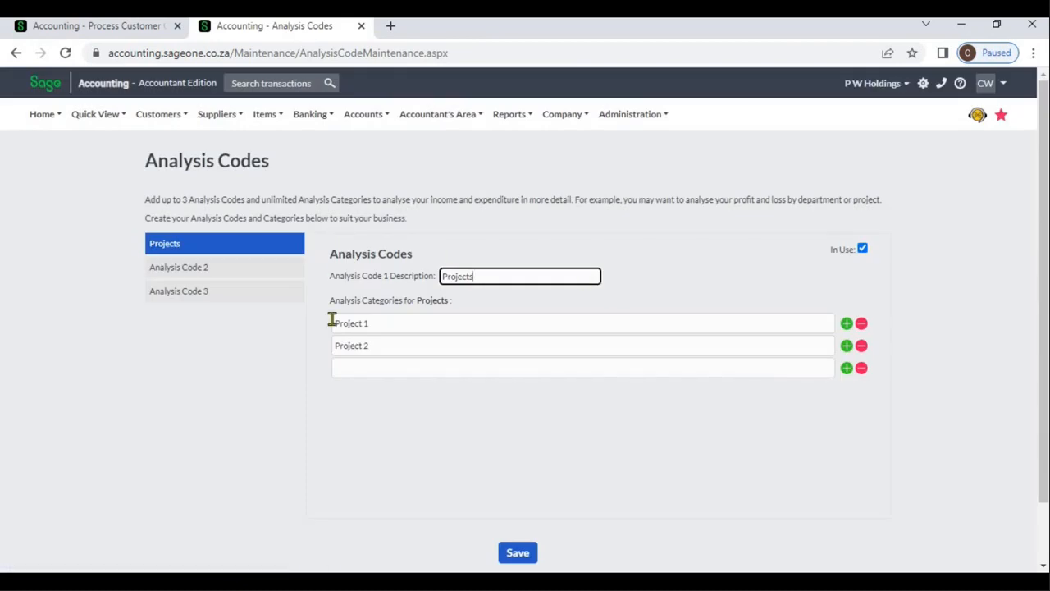
Return to the quote and change its customer to Allied (Pvt) Ltd
{"action": "left_click", "coordinate": [134, 32]}
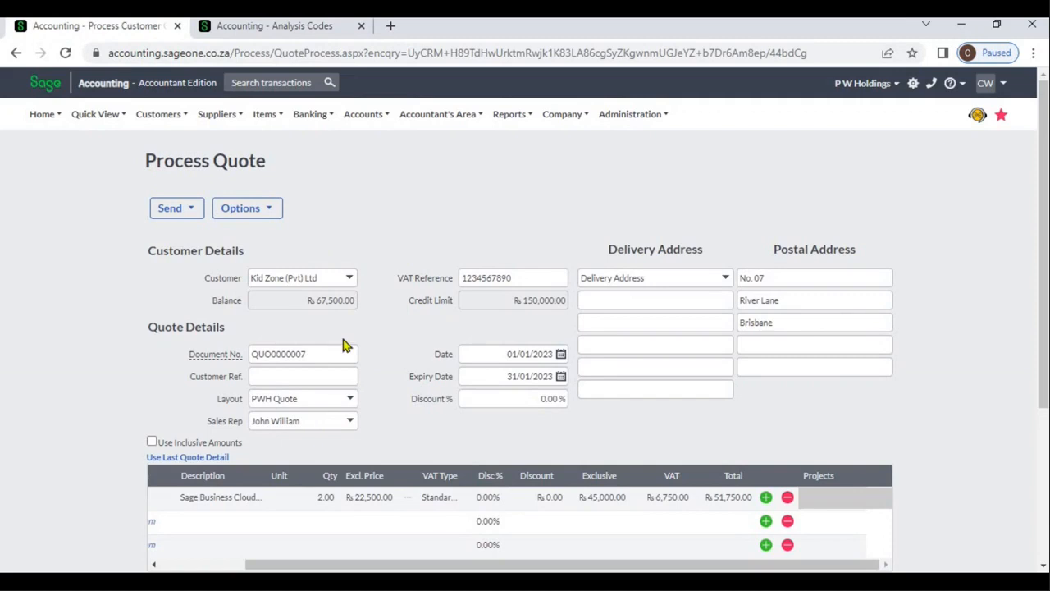
{"action": "left_click", "coordinate": [349, 280]}
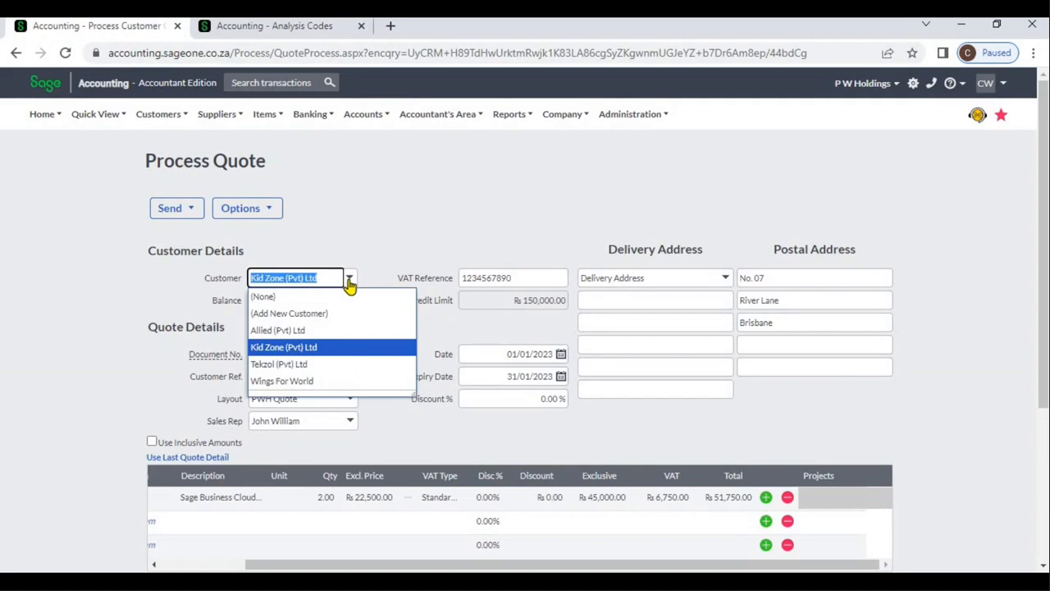
{"action": "left_click", "coordinate": [335, 331]}
{"action": "left_click", "coordinate": [482, 357]}
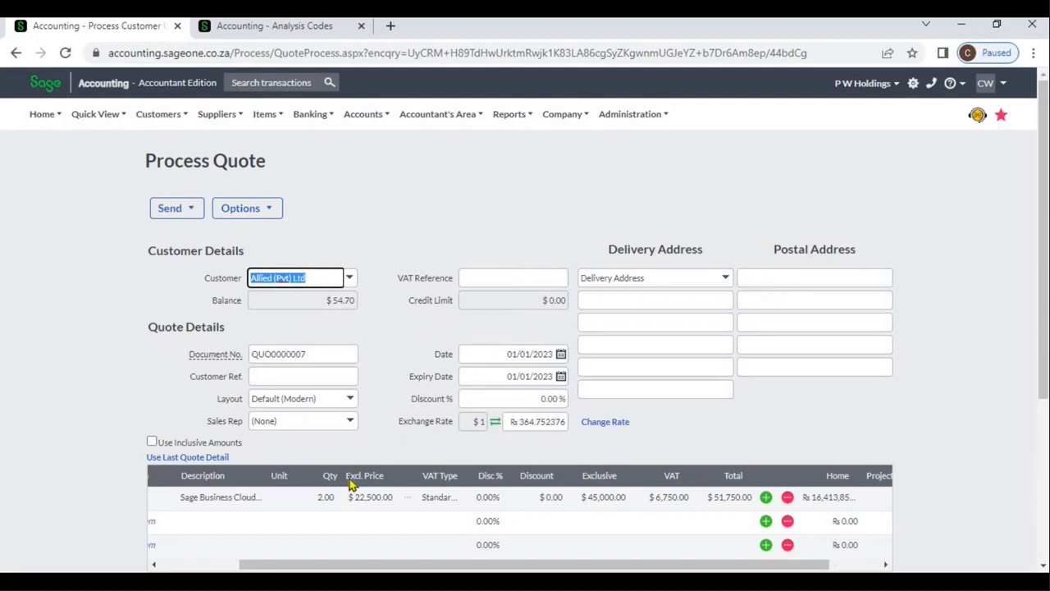
Delete the existing SBCA line from the quote
{"action": "left_click", "coordinate": [788, 498]}
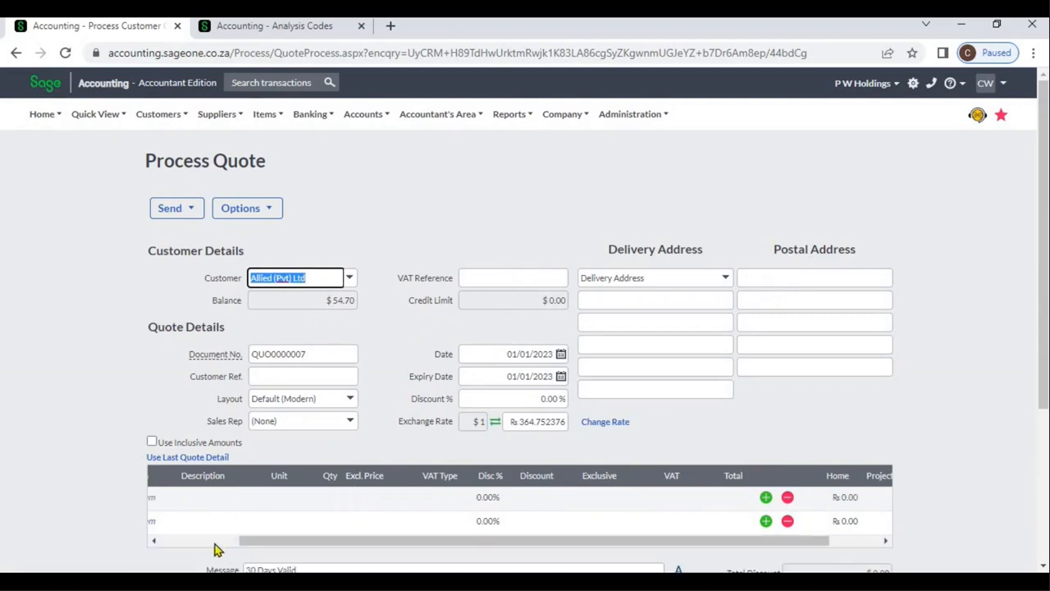
{"action": "left_click", "coordinate": [214, 541]}
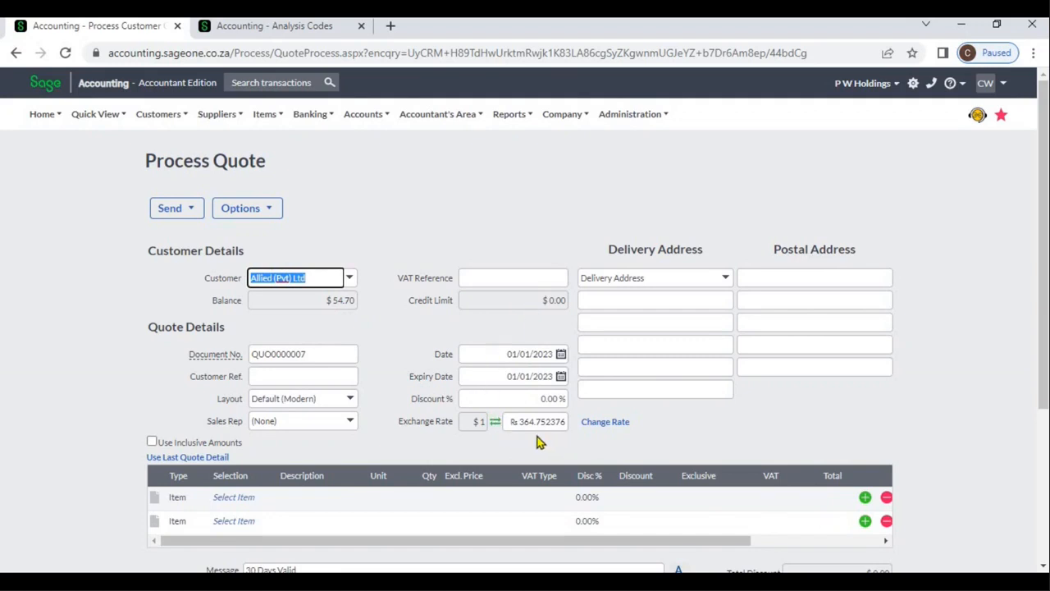
Examine the exchange rate settings of the quote, including the New Custom Exchange Rate option, and close them without updating
{"action": "left_click", "coordinate": [598, 428]}
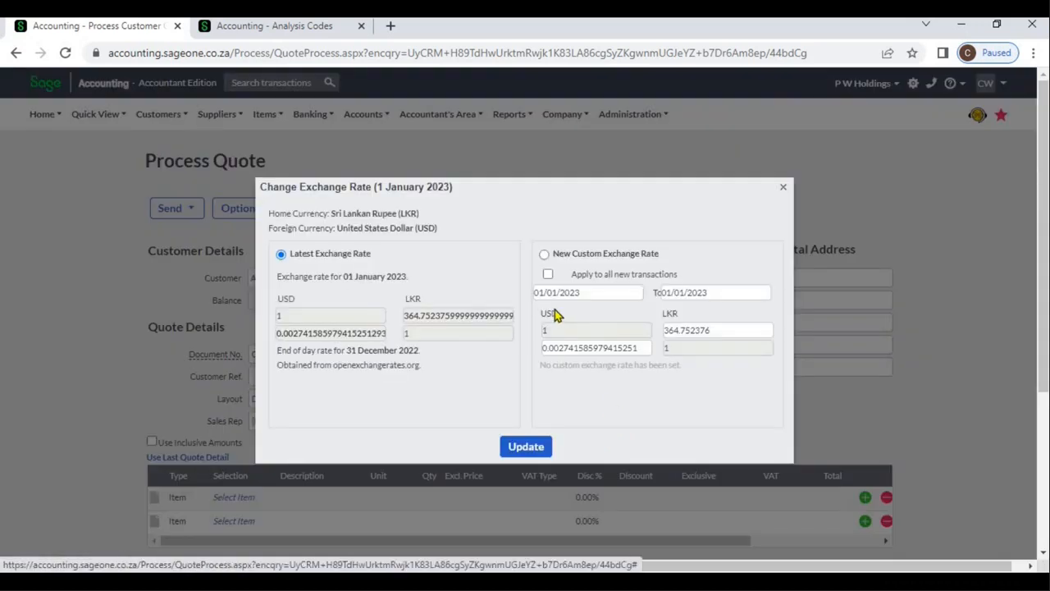
{"action": "left_click", "coordinate": [546, 255]}
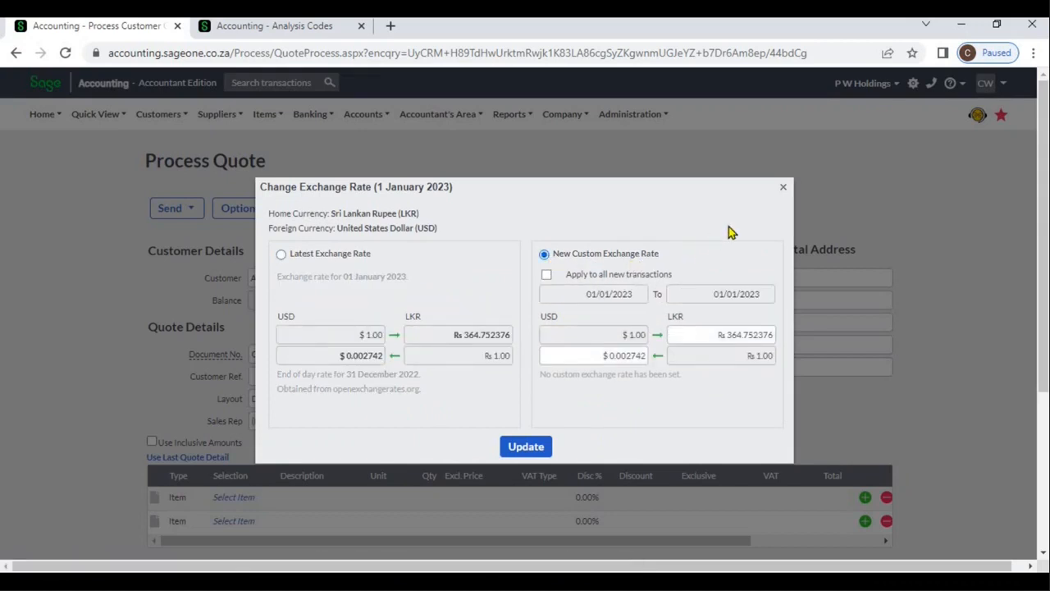
{"action": "left_click", "coordinate": [784, 191]}
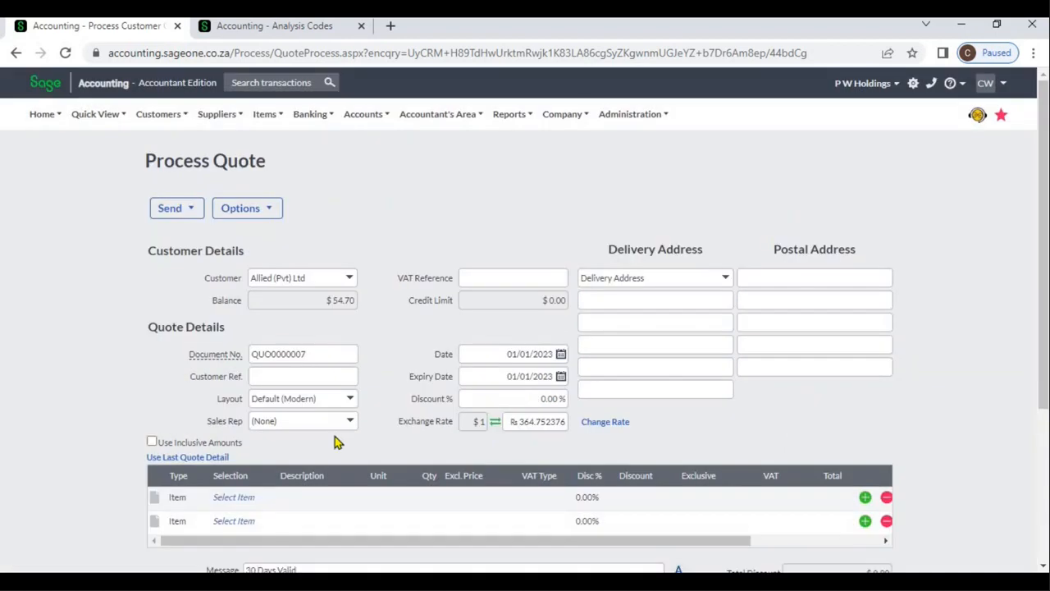
Select the item SBCA, Sage Business Cloud Accounting, for the first line of the Allied (Pvt) Ltd quote
{"action": "left_click", "coordinate": [250, 498]}
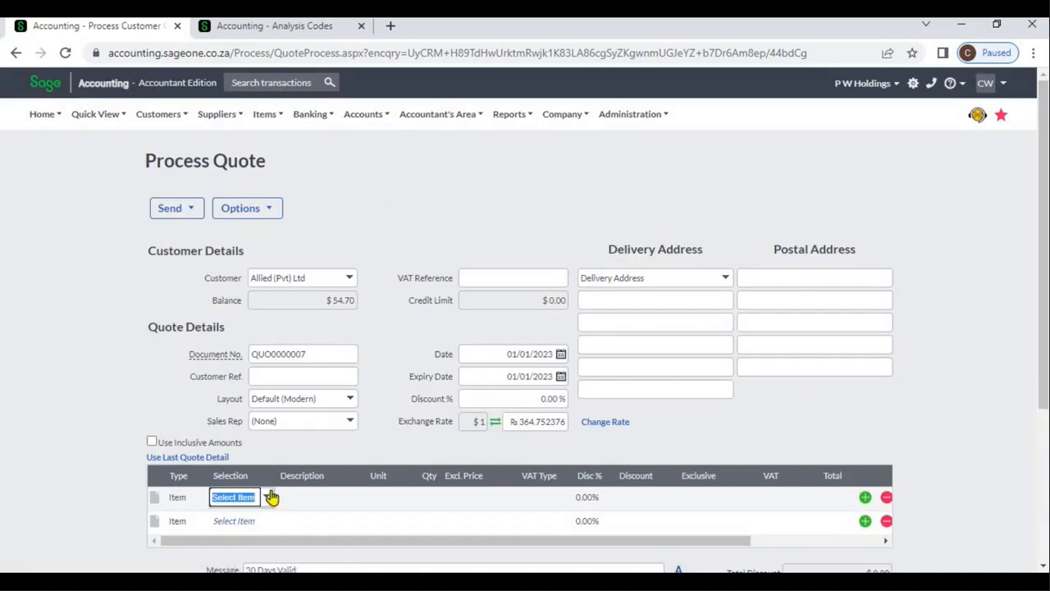
{"action": "left_click", "coordinate": [268, 497]}
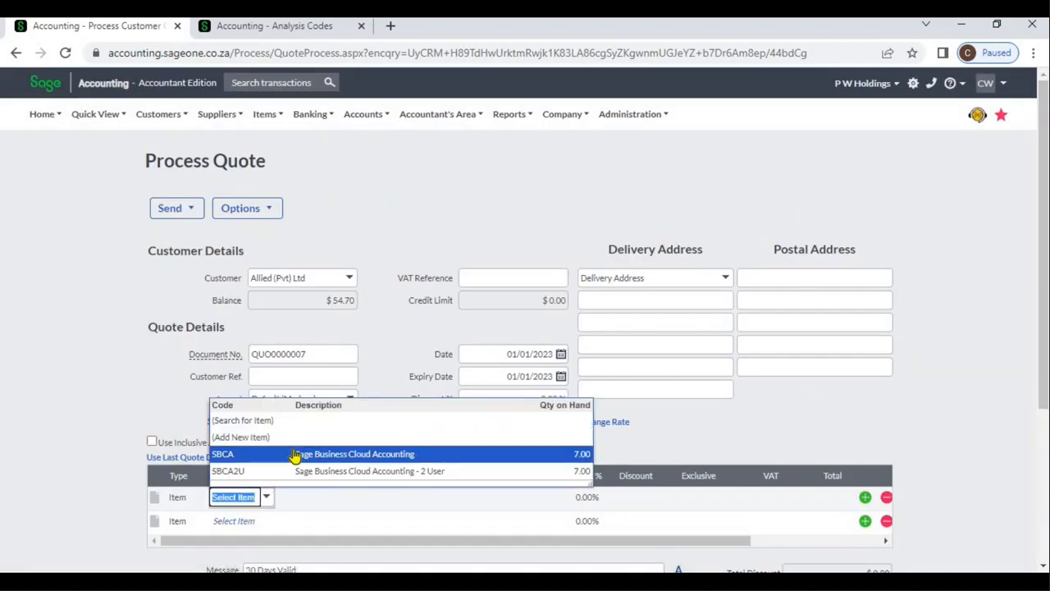
{"action": "left_click", "coordinate": [296, 453]}
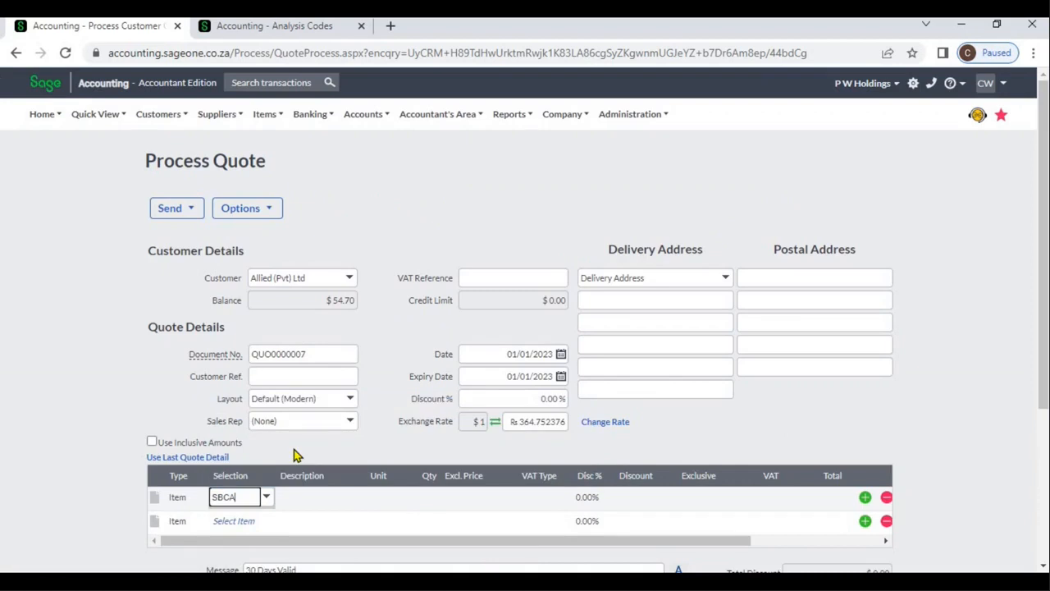
{"action": "left_click", "coordinate": [300, 500]}
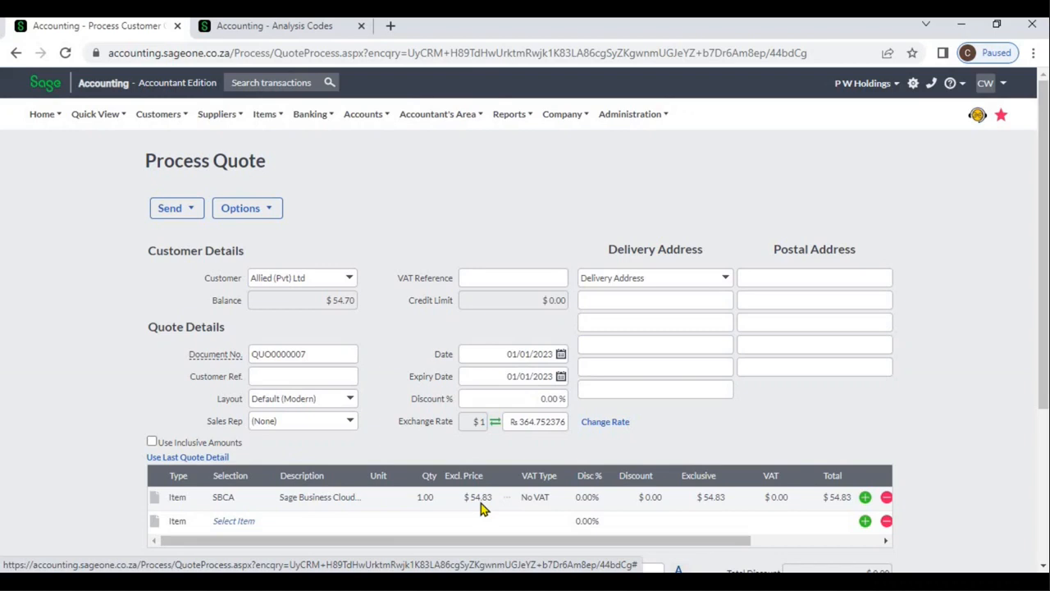
Review the line's home currency amount, the quote totals and the quote message
{"action": "left_click", "coordinate": [809, 544]}
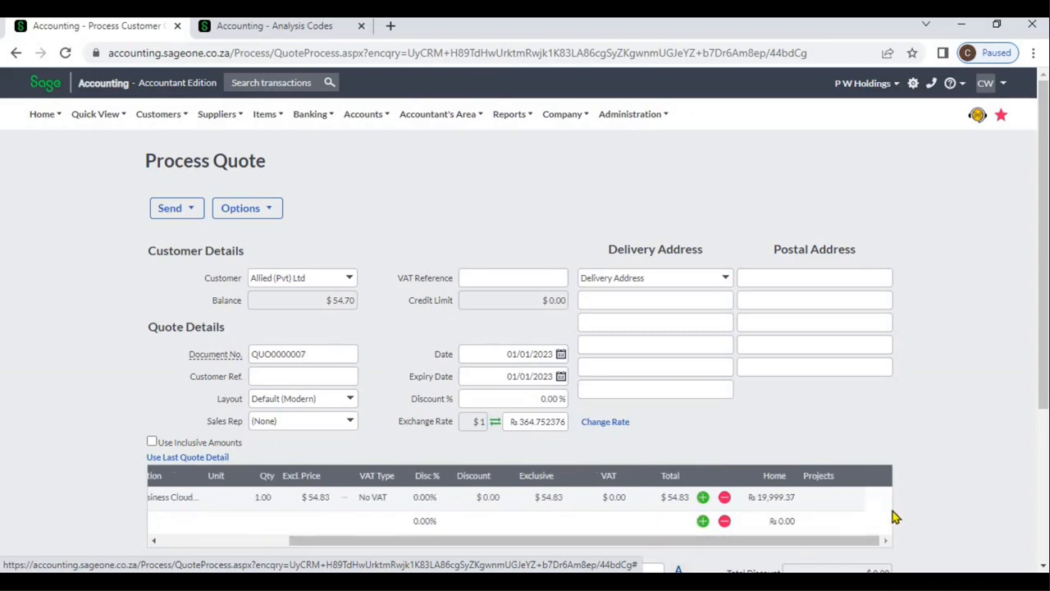
{"action": "left_click", "coordinate": [1043, 566]}
{"action": "left_click", "coordinate": [1044, 566]}
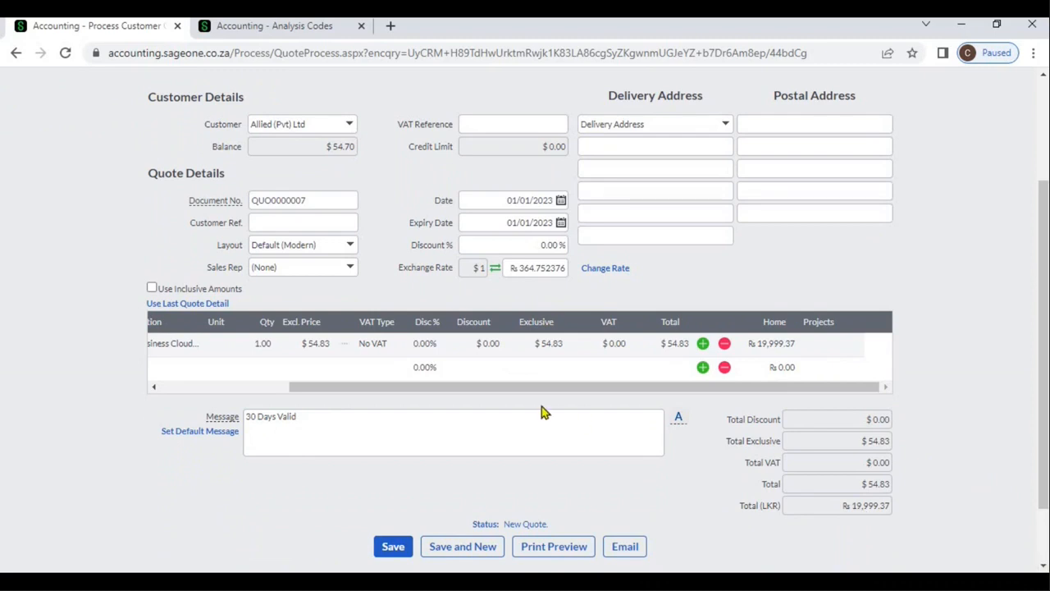
{"action": "left_click", "coordinate": [371, 418]}
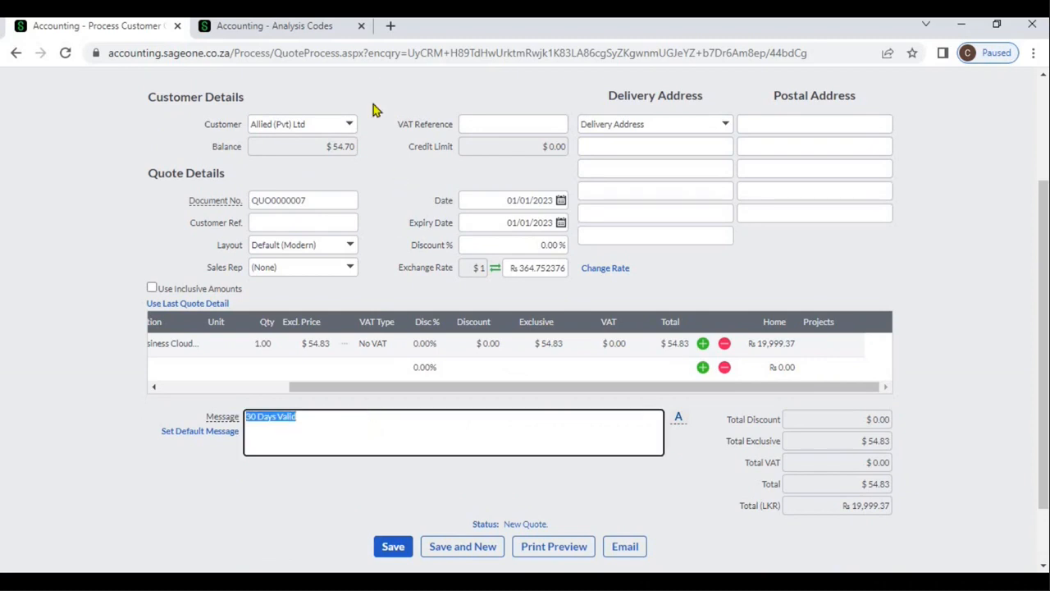
Check the default Quote message under Customer Document Messages in the company settings, and return to the quote's Message field
{"action": "left_click", "coordinate": [304, 33]}
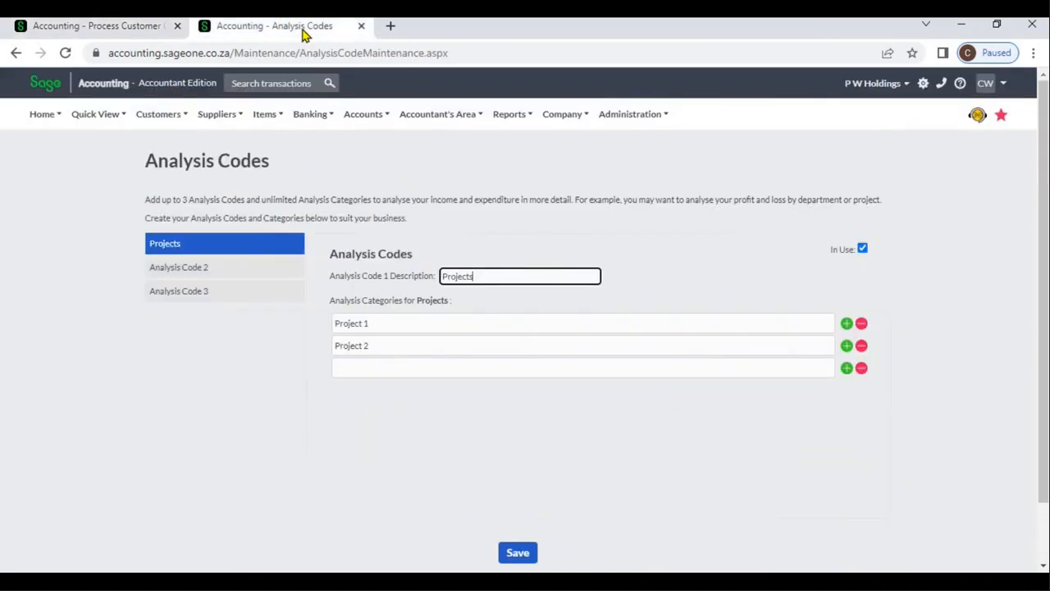
{"action": "left_click", "coordinate": [557, 123]}
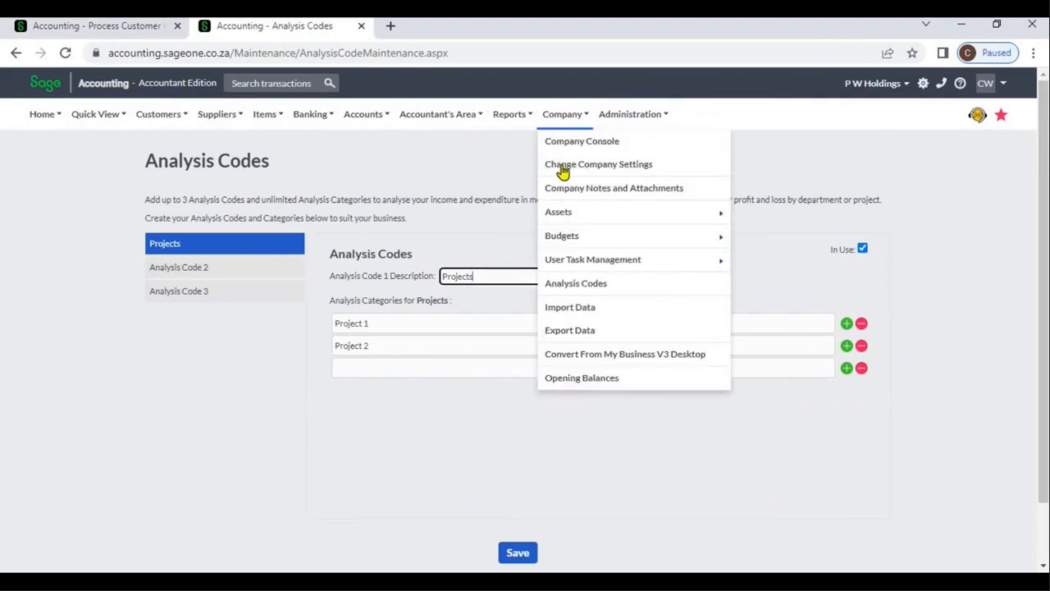
{"action": "left_click", "coordinate": [563, 170]}
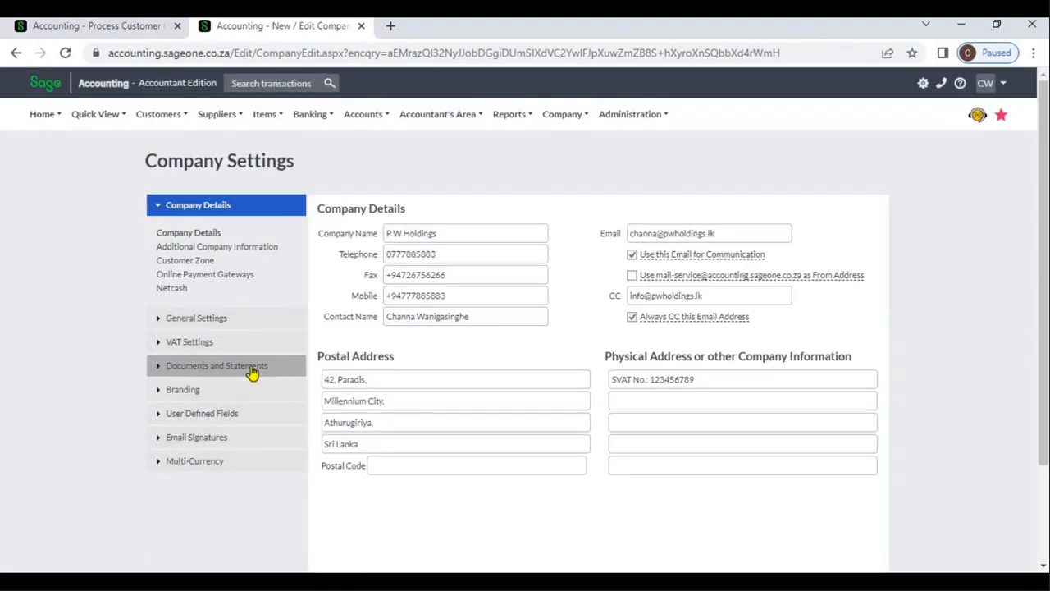
{"action": "left_click", "coordinate": [251, 369]}
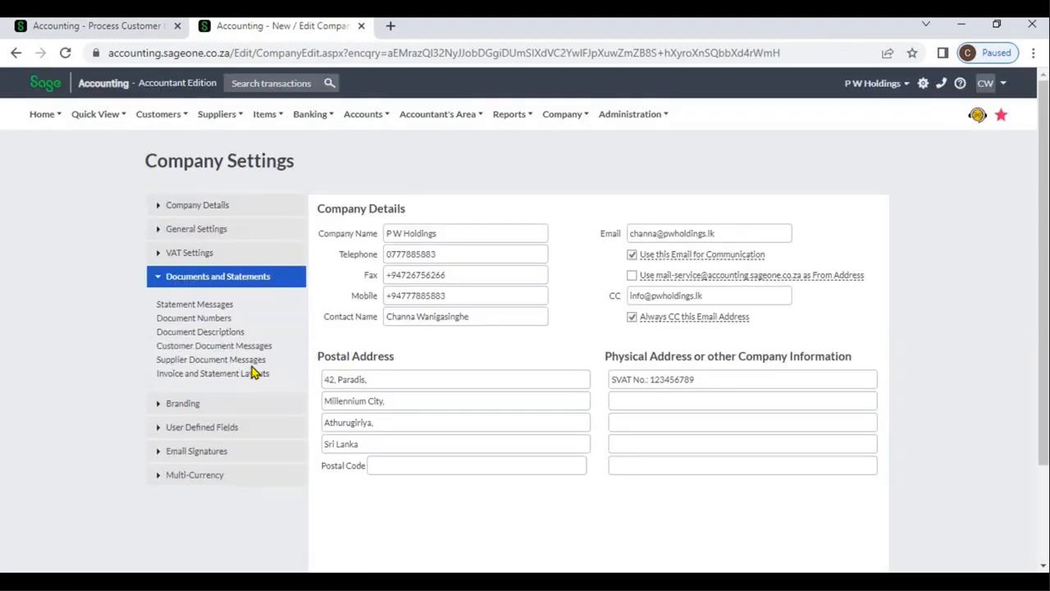
{"action": "left_click", "coordinate": [255, 345]}
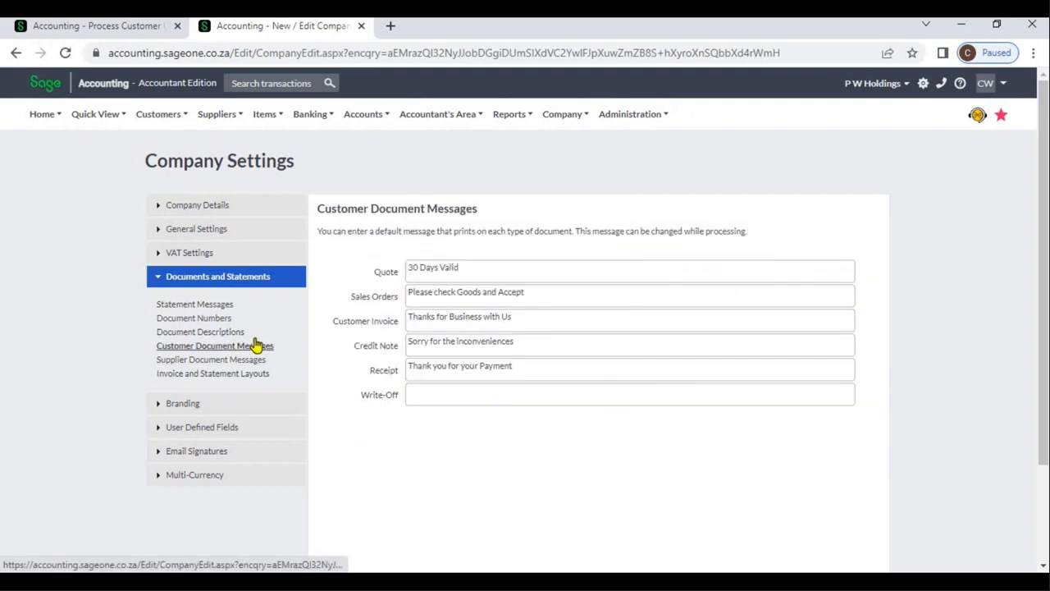
{"action": "triple_click", "coordinate": [473, 270]}
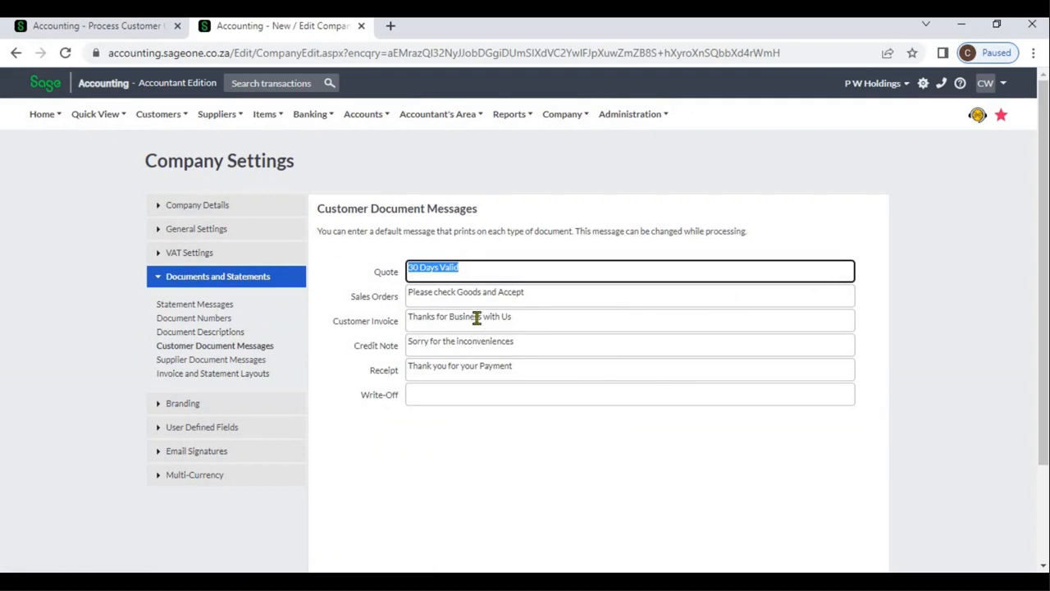
{"action": "left_click", "coordinate": [149, 32]}
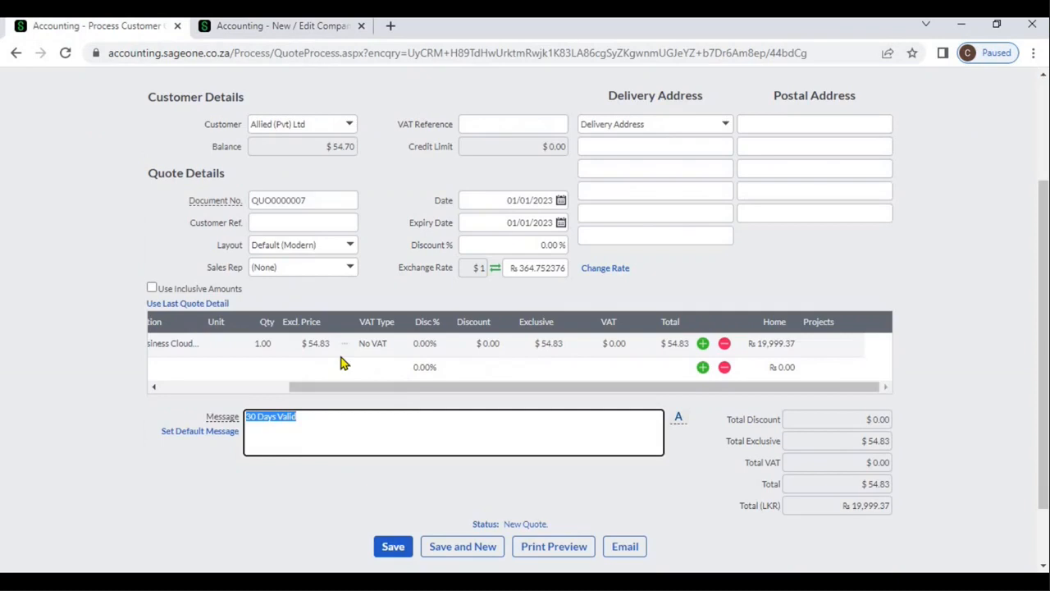
{"action": "left_click", "coordinate": [344, 419]}
Set the Allied (Pvt) Ltd quote's expiry date to 31/01/2023 and save the quote
{"action": "left_click", "coordinate": [562, 223]}
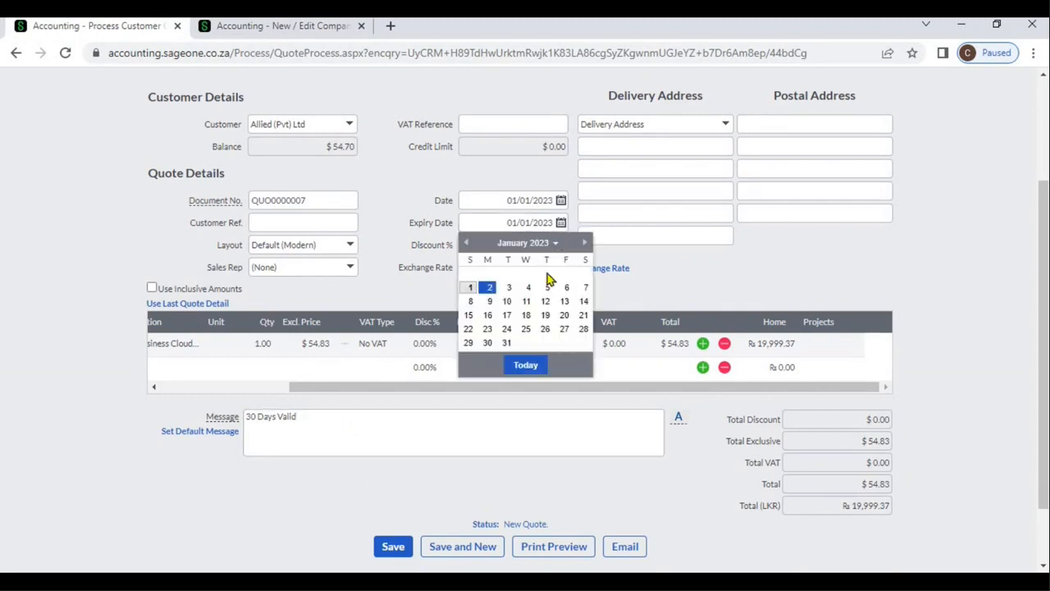
{"action": "left_click", "coordinate": [508, 343]}
{"action": "left_click", "coordinate": [434, 467]}
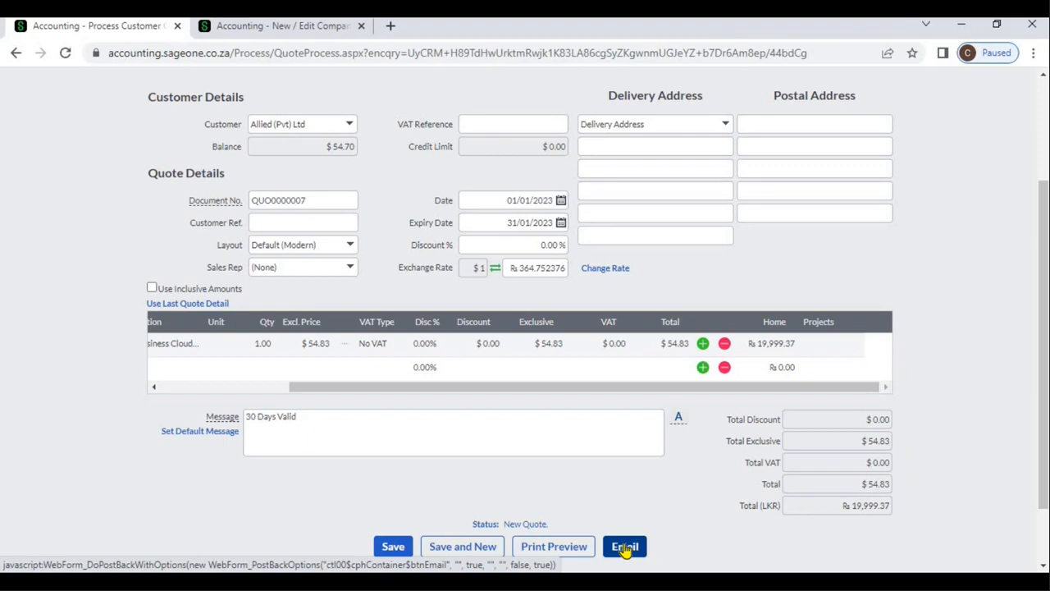
{"action": "left_click", "coordinate": [391, 549]}
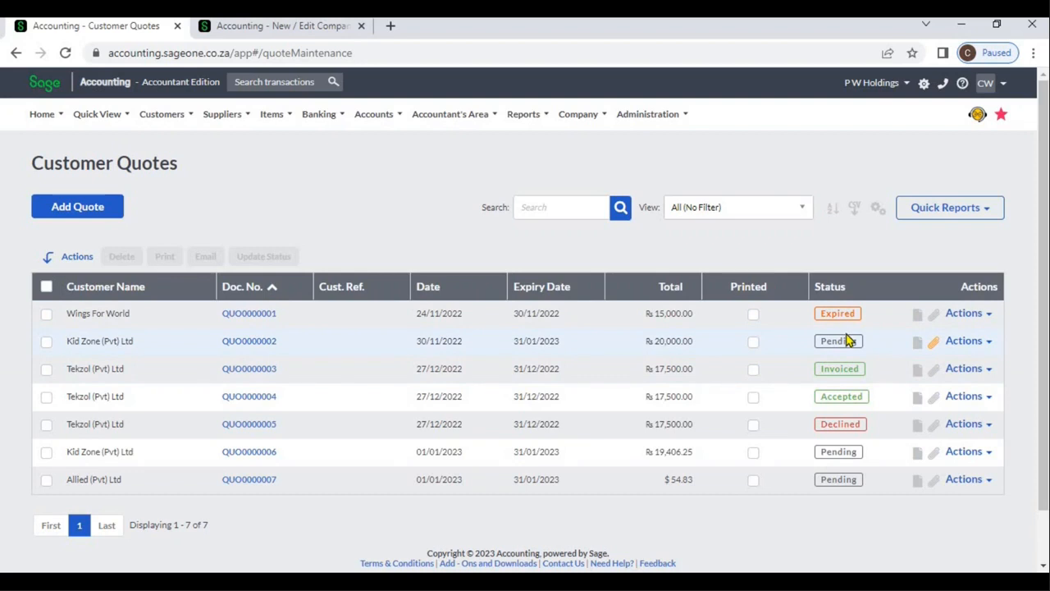
Sort the quotes by status, check the Options of the accepted Tekzol (Pvt) Ltd quote, and return to the quote list
{"action": "left_click", "coordinate": [842, 288]}
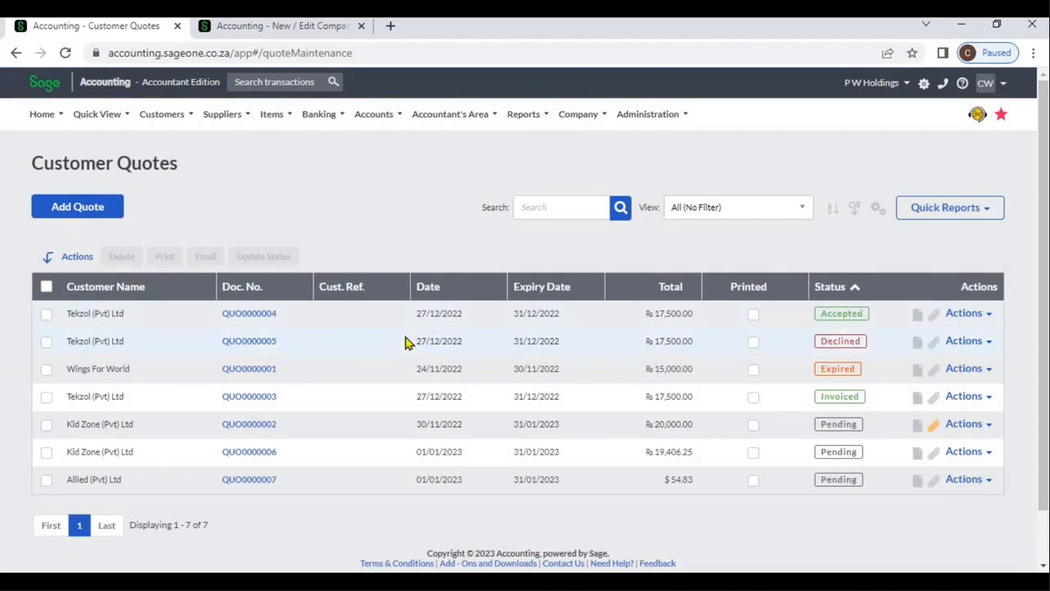
{"action": "left_click", "coordinate": [261, 314]}
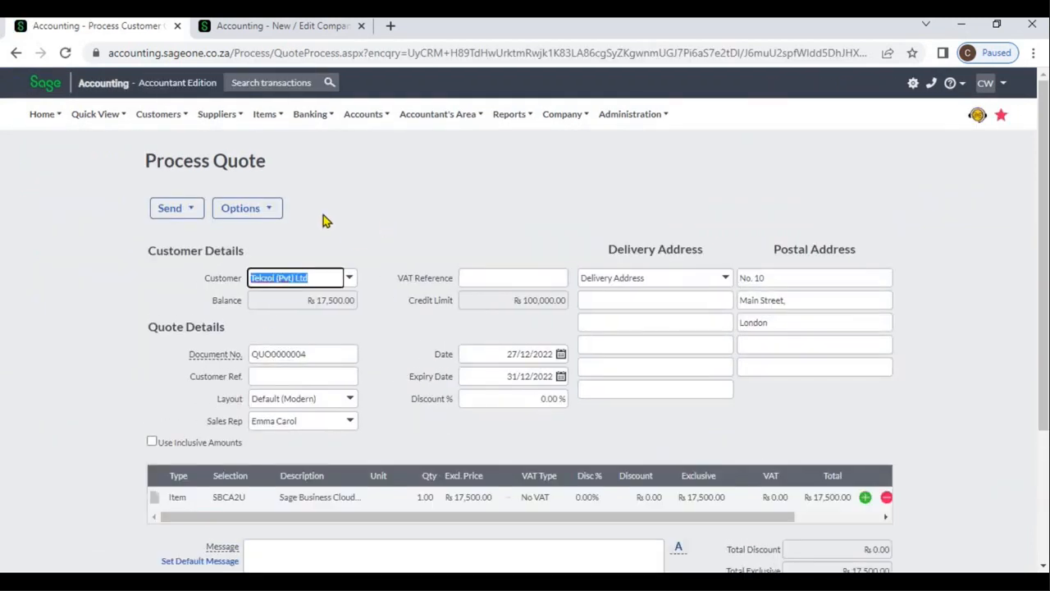
{"action": "left_click", "coordinate": [266, 210]}
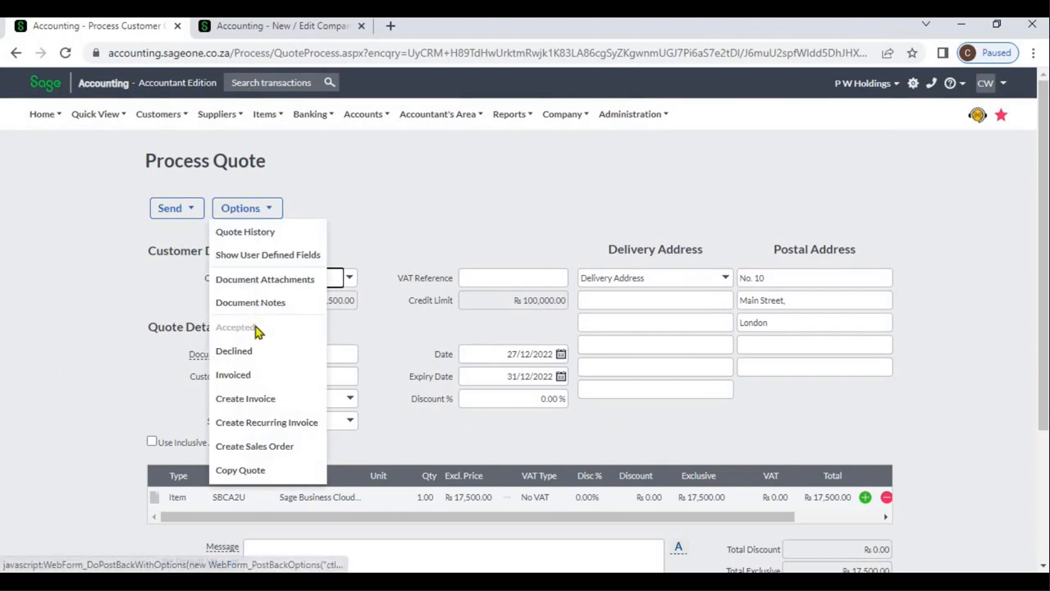
{"action": "left_click", "coordinate": [15, 53]}
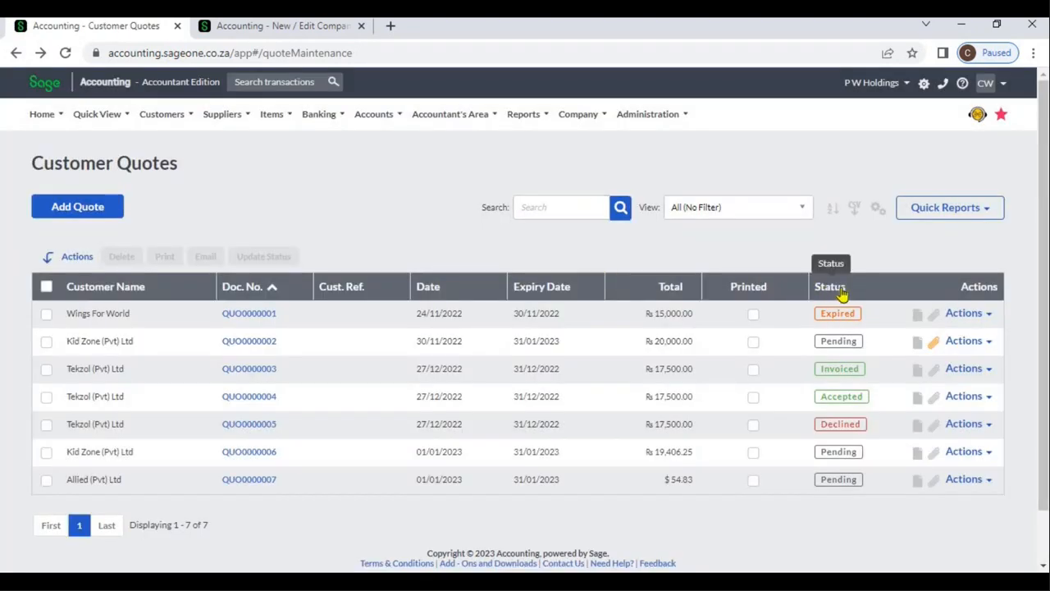
Sort the quotes by status and review the available columns in Customise Grid without saving changes
{"action": "left_click", "coordinate": [831, 286]}
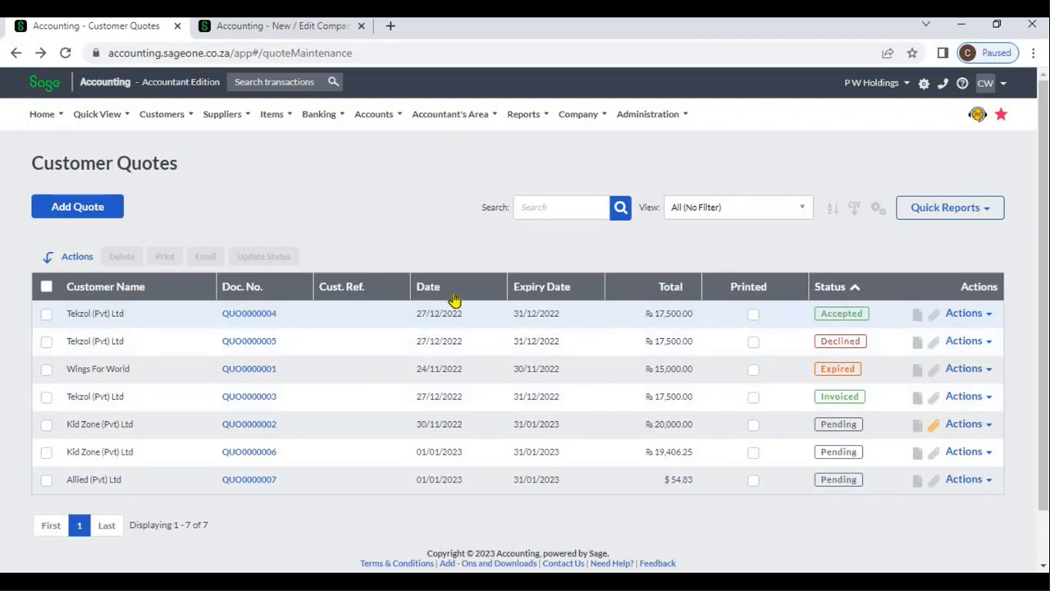
{"action": "left_click", "coordinate": [877, 211]}
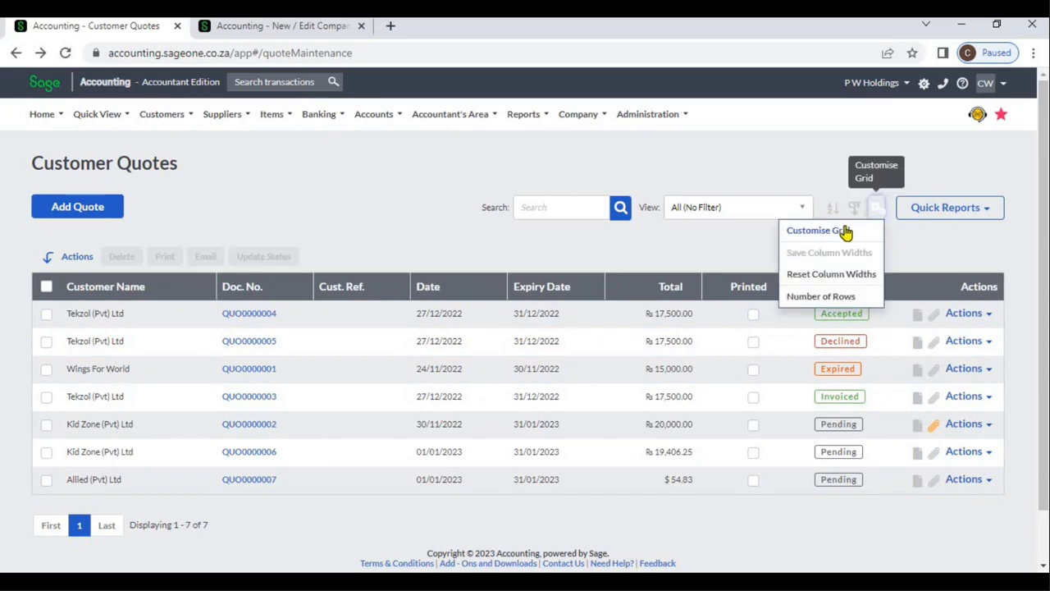
{"action": "left_click", "coordinate": [848, 232]}
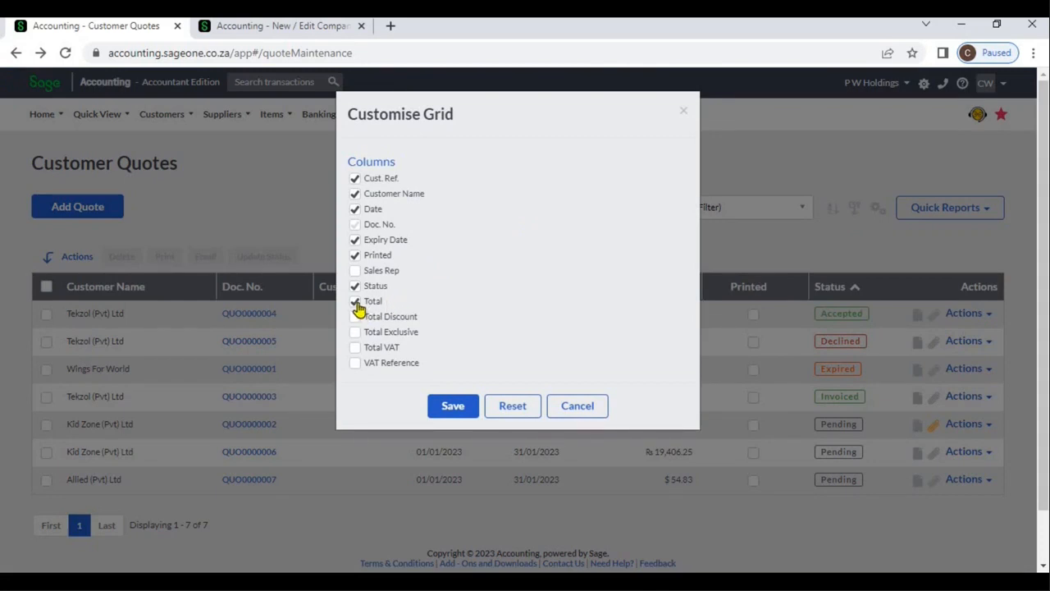
{"action": "left_click", "coordinate": [566, 399]}
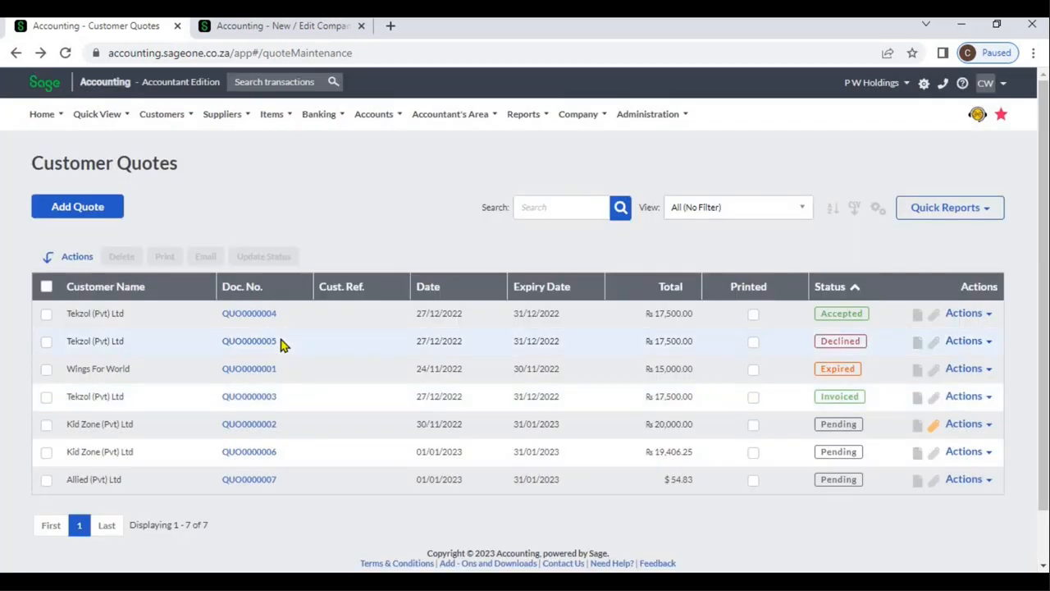
Sort the quote list by customer name, and try document number in descending and ascending order
{"action": "left_click", "coordinate": [168, 295]}
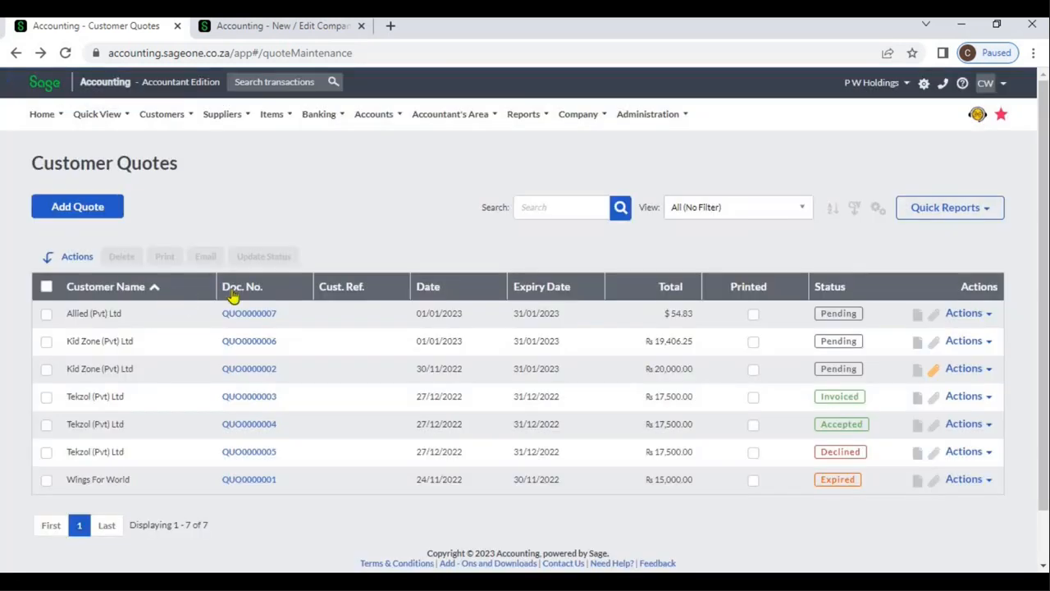
{"action": "left_click", "coordinate": [256, 290]}
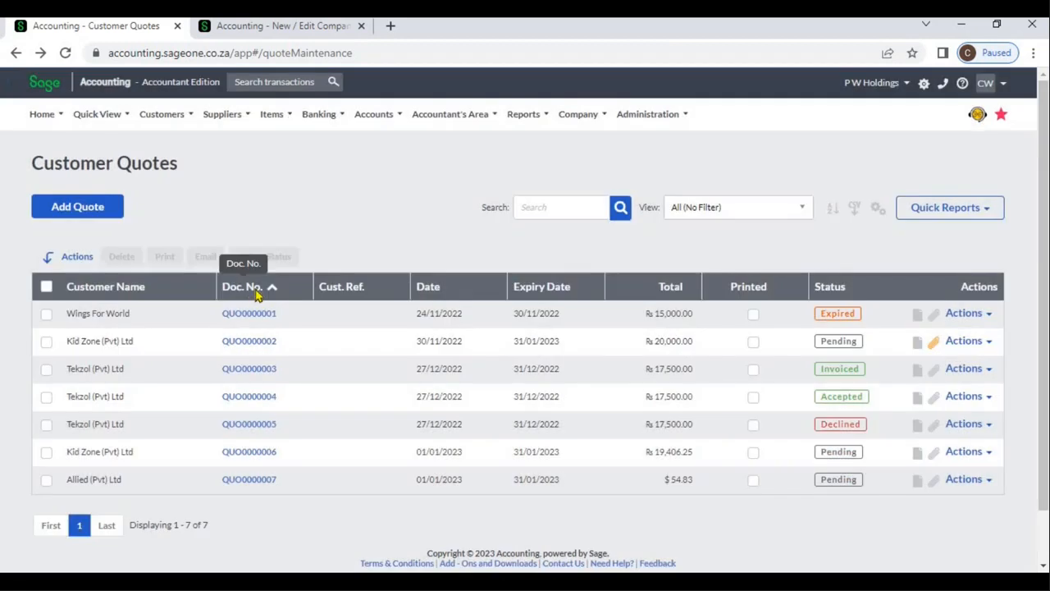
{"action": "left_click", "coordinate": [255, 289]}
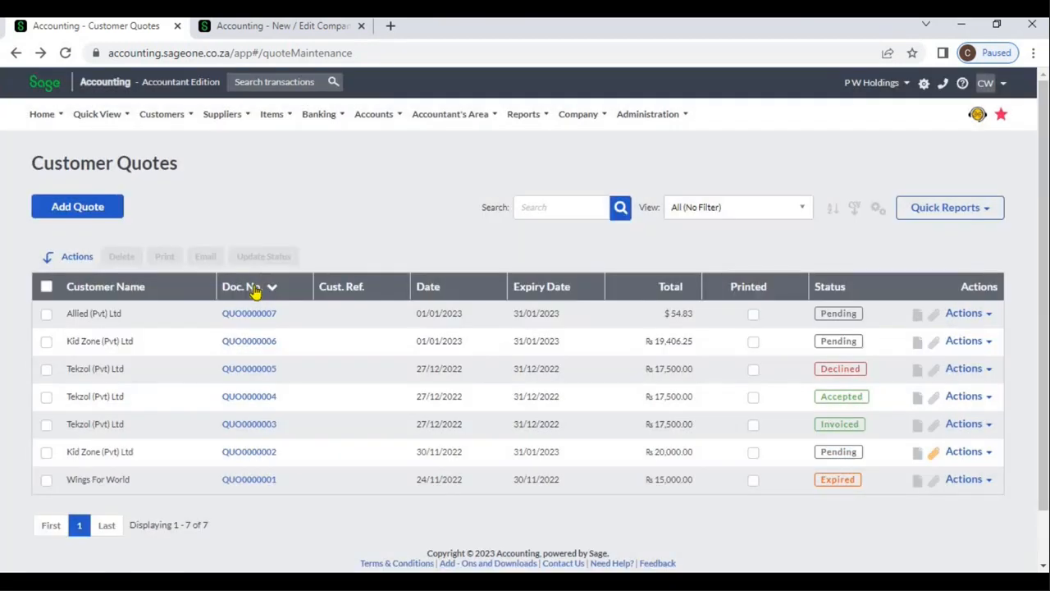
{"action": "left_click", "coordinate": [255, 289]}
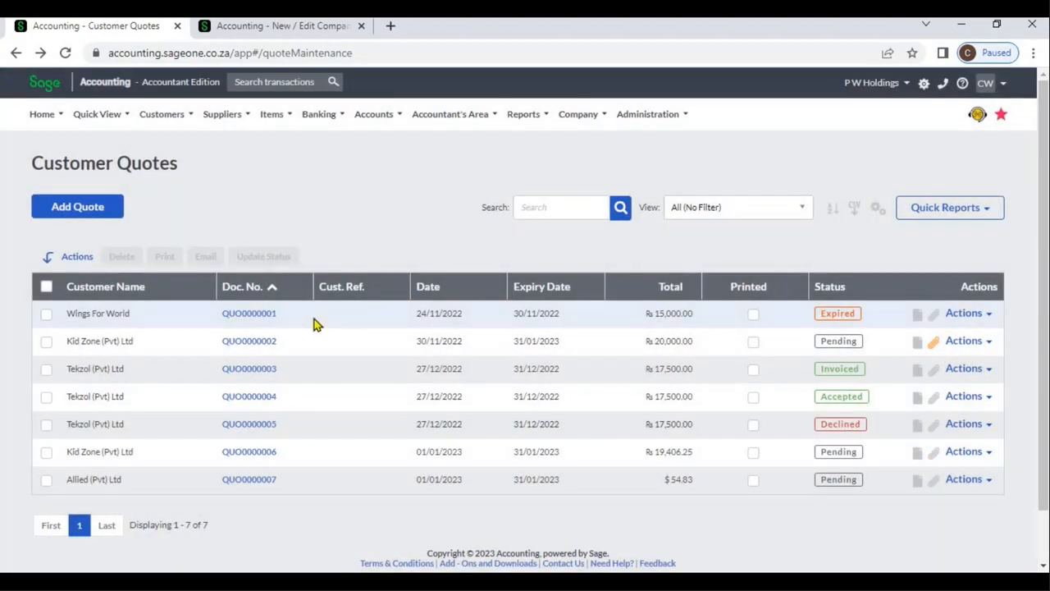
Select the Wings For World quote and the first Kid Zone and Tekzol quotes, and check the Update Quote Status choices without saving
{"action": "left_click", "coordinate": [46, 316]}
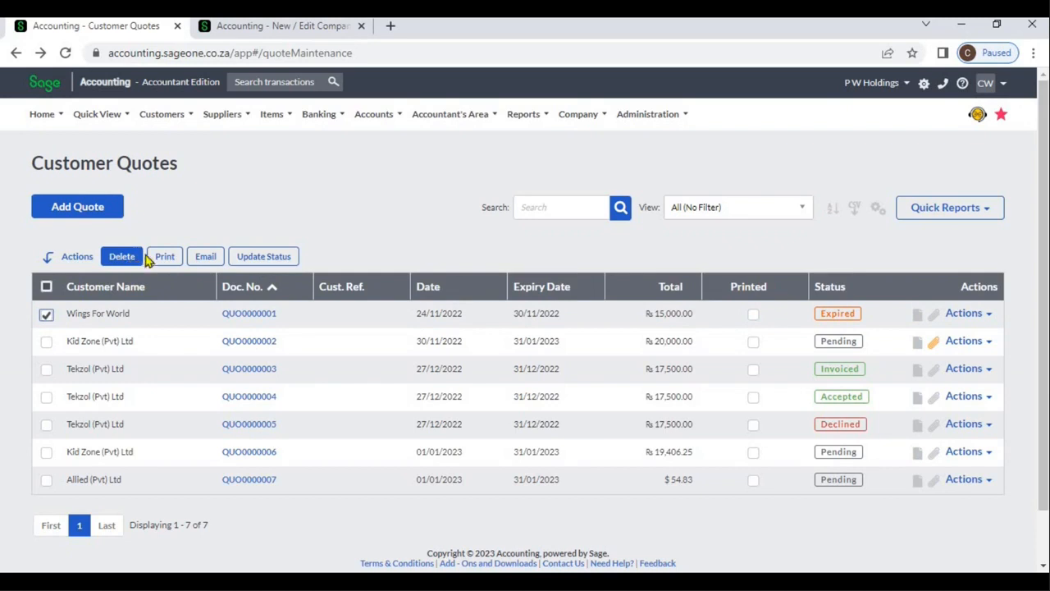
{"action": "left_click", "coordinate": [46, 341]}
{"action": "left_click", "coordinate": [46, 369]}
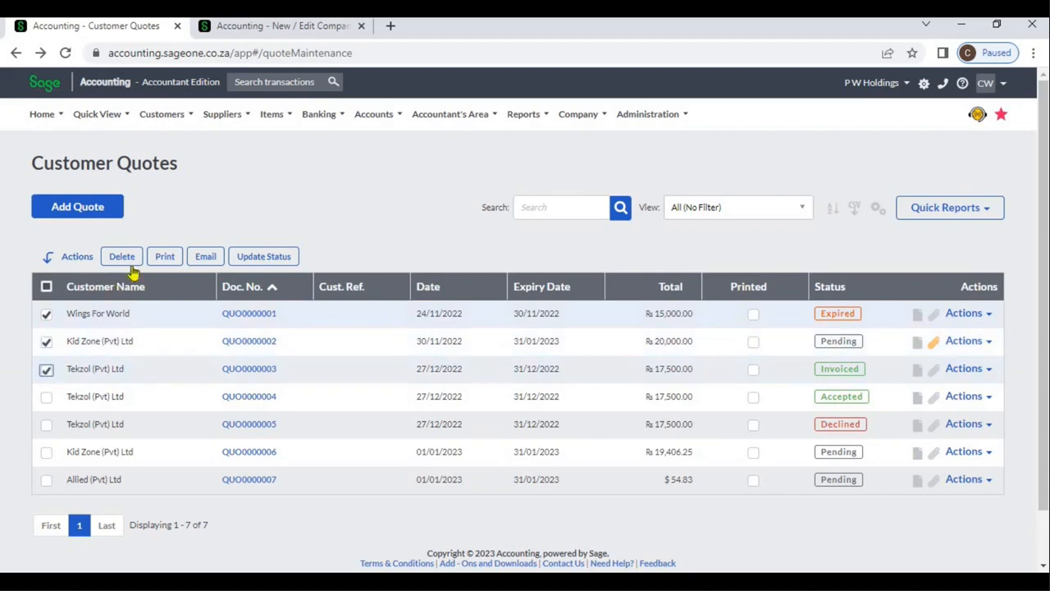
{"action": "left_click", "coordinate": [263, 260]}
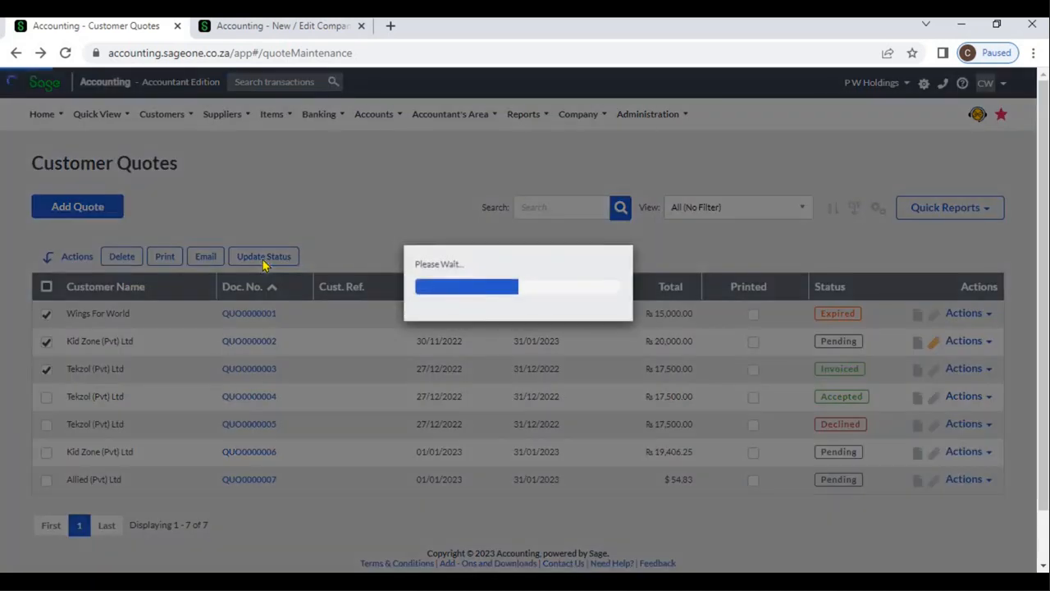
{"action": "left_click", "coordinate": [558, 168]}
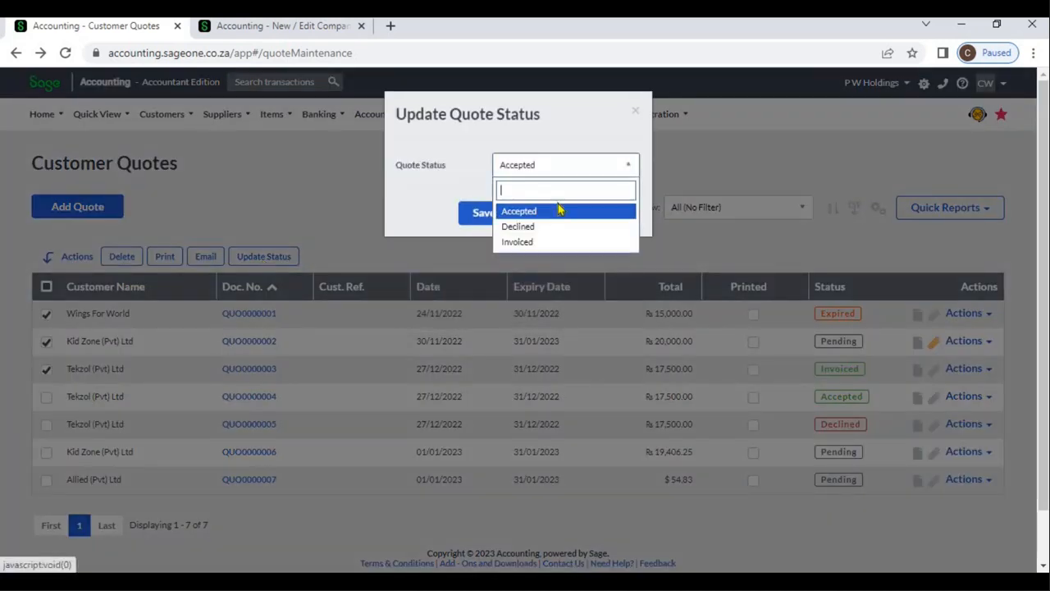
{"action": "left_click", "coordinate": [628, 125]}
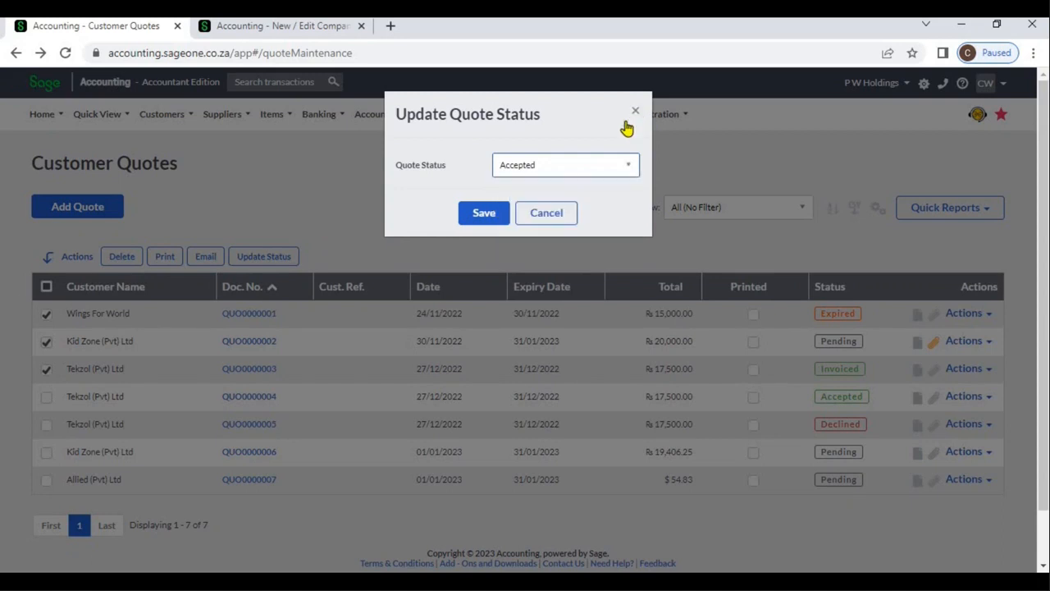
{"action": "left_click", "coordinate": [566, 209]}
Search the quote list for "kid" and clear the search
{"action": "left_click", "coordinate": [566, 207]}
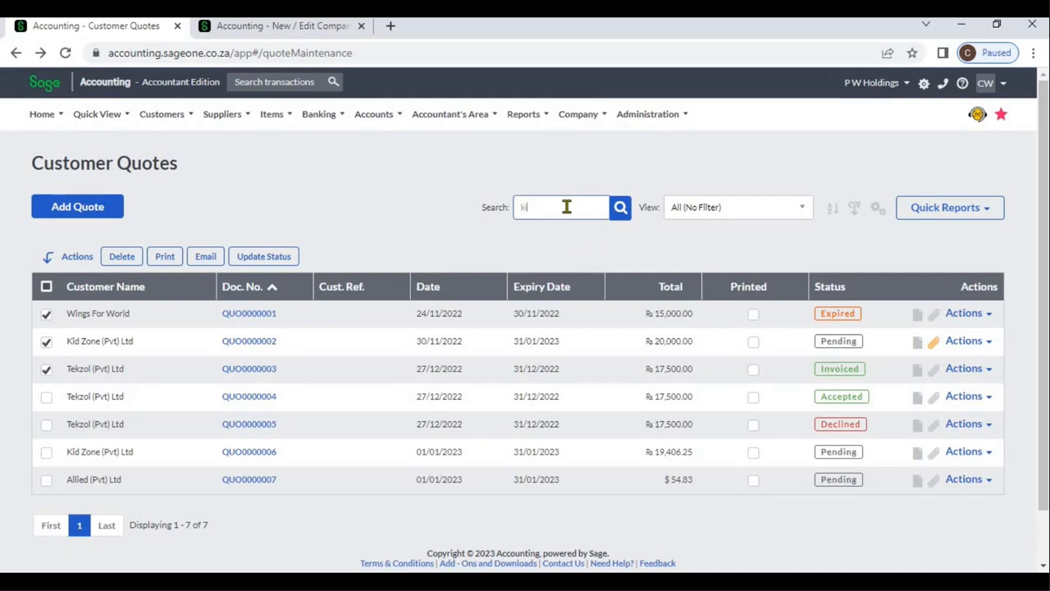
{"action": "key", "text": "Return"}
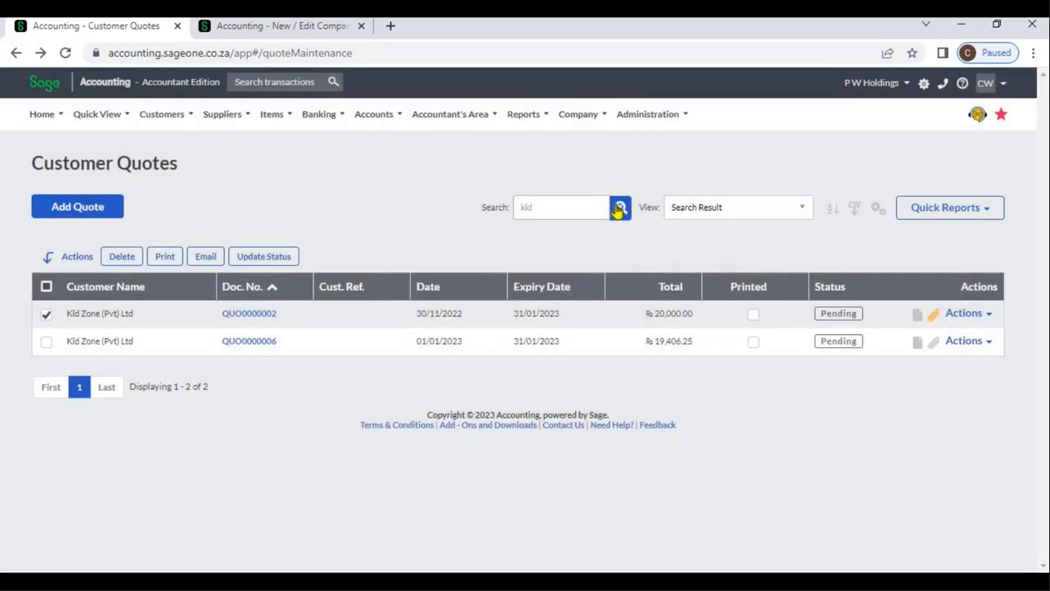
{"action": "left_click", "coordinate": [621, 207]}
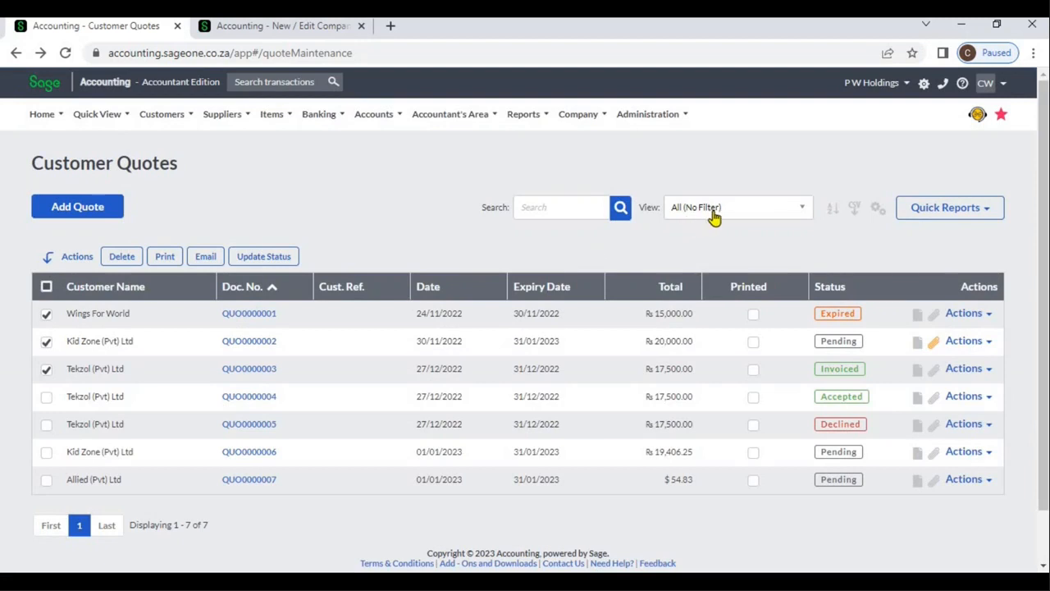
Filter the quotes to Dated today and sort them on two levels, Customer Name and Date, both A to Z
{"action": "left_click", "coordinate": [715, 213]}
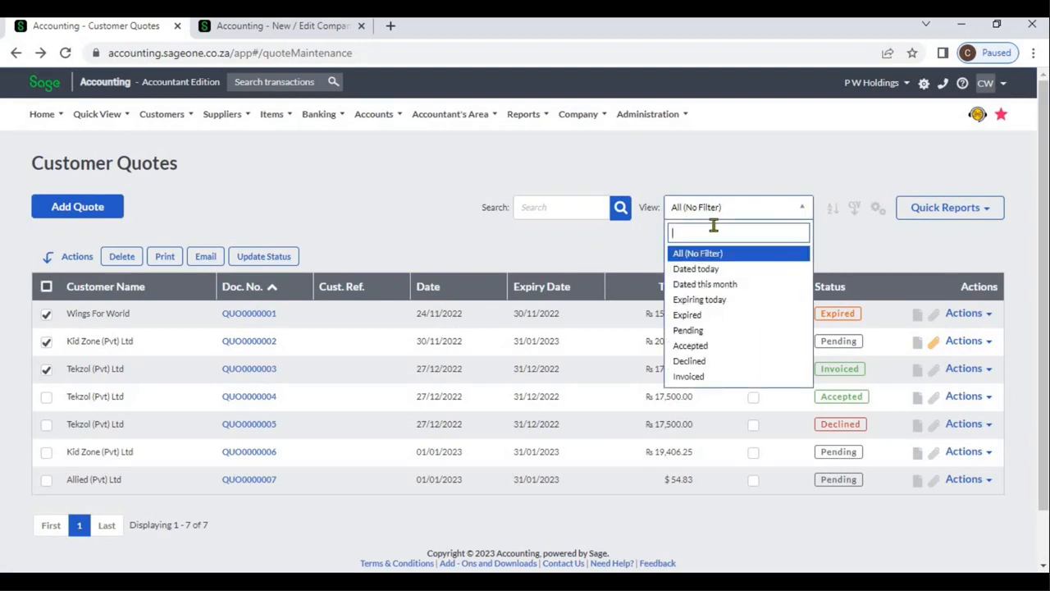
{"action": "left_click", "coordinate": [715, 271]}
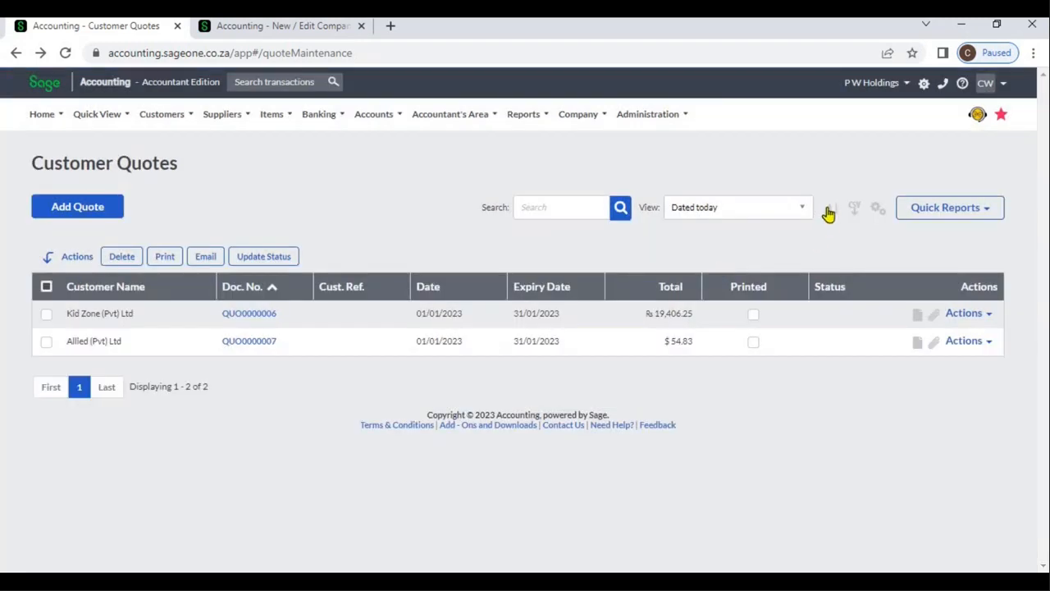
{"action": "left_click", "coordinate": [829, 208]}
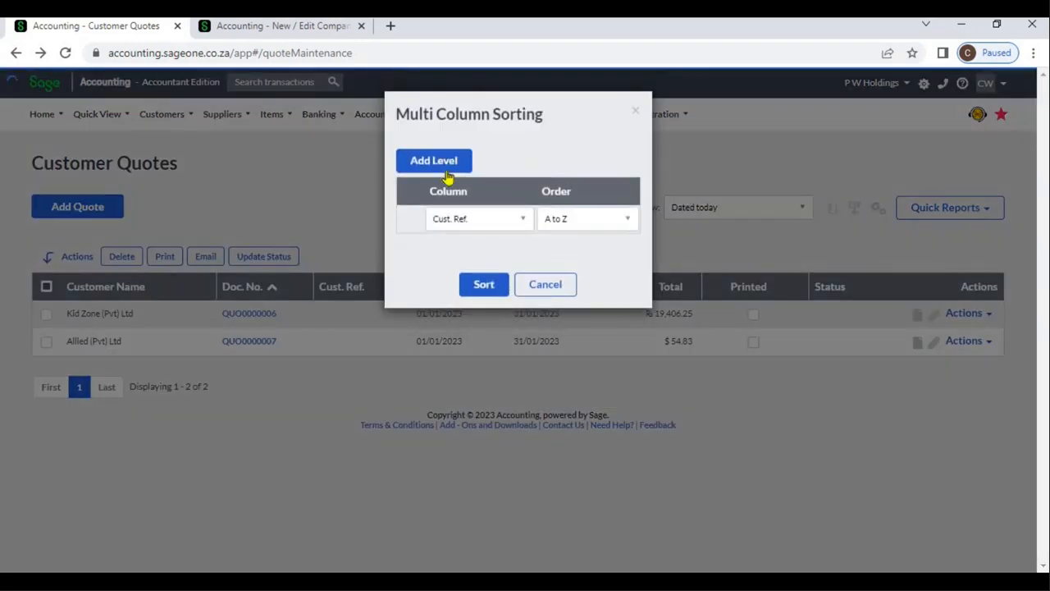
{"action": "left_click", "coordinate": [441, 167]}
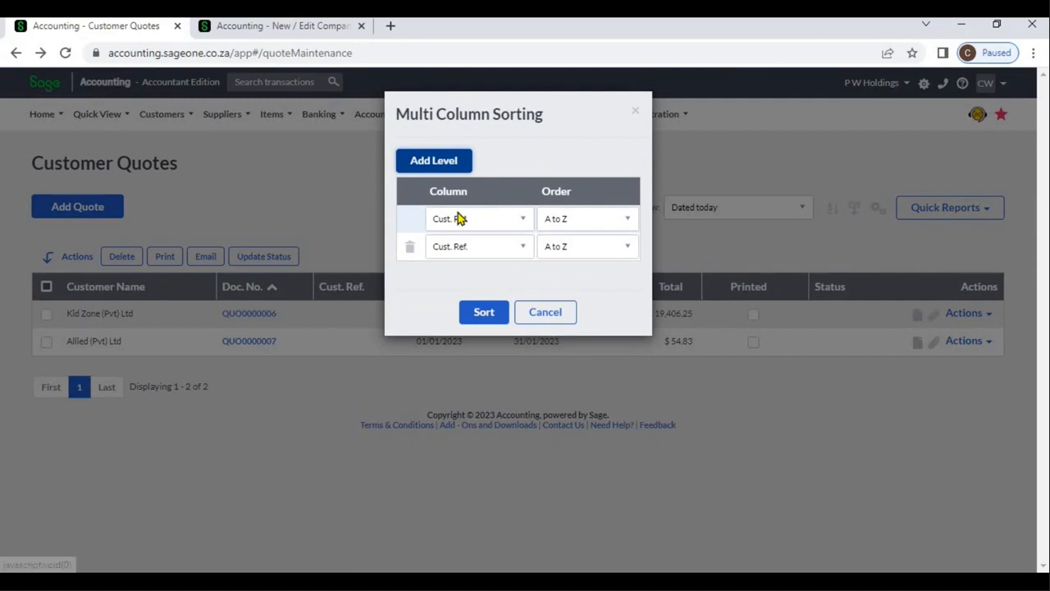
{"action": "left_click", "coordinate": [457, 216]}
{"action": "left_click", "coordinate": [475, 280]}
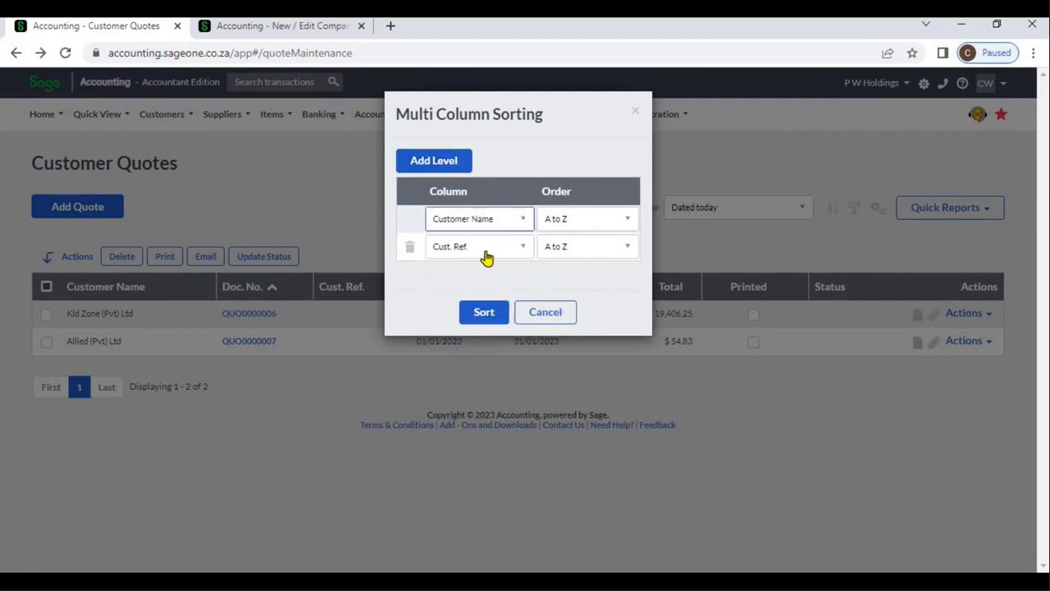
{"action": "left_click", "coordinate": [486, 257]}
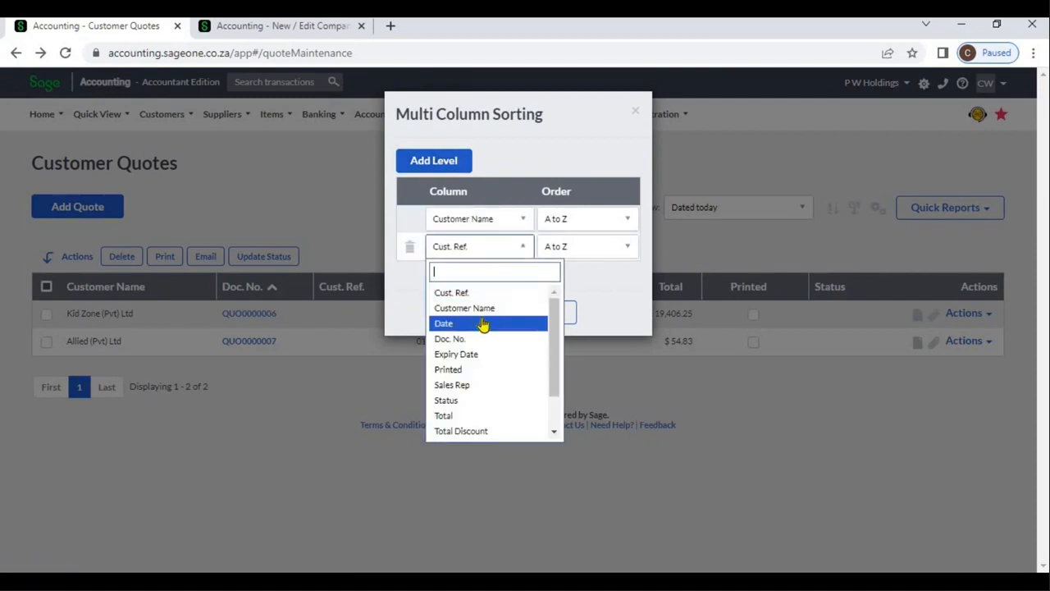
{"action": "left_click", "coordinate": [481, 328]}
{"action": "left_click", "coordinate": [497, 316]}
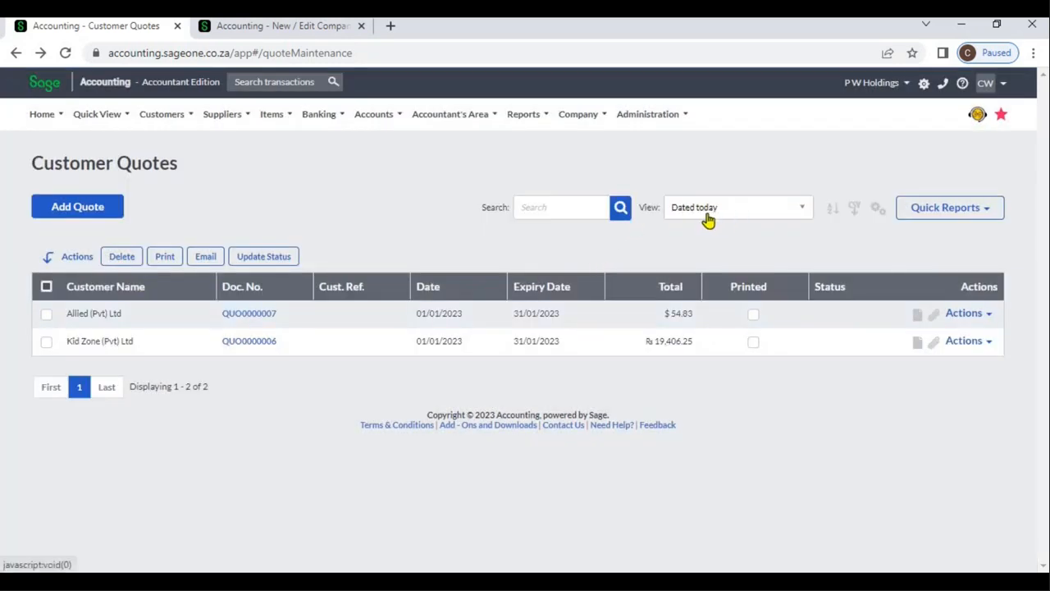
Set the list view back to All (No Filter) and export the quotes to a CSV file
{"action": "left_click", "coordinate": [723, 217]}
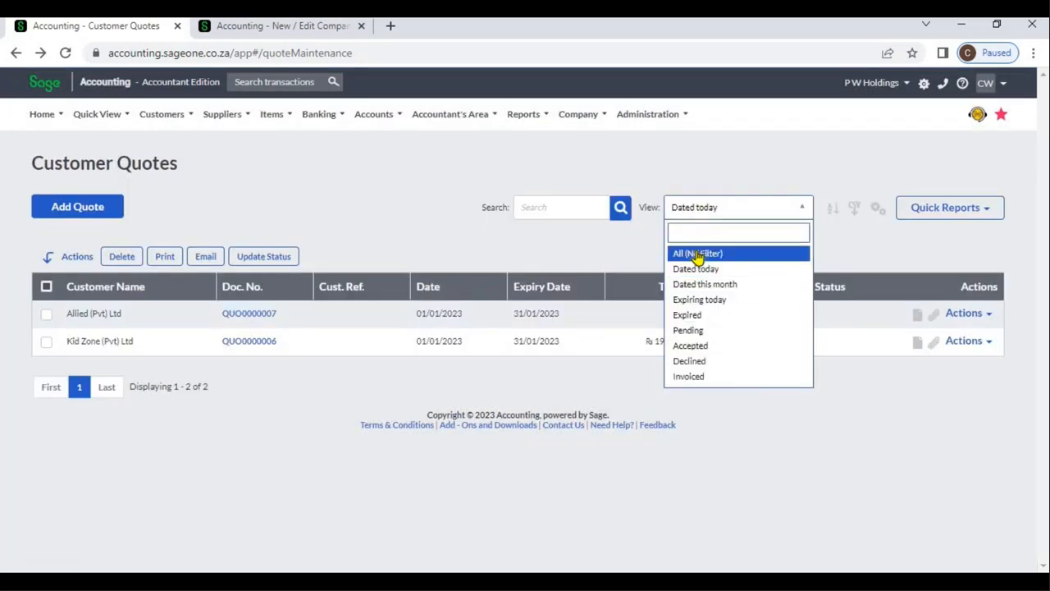
{"action": "left_click", "coordinate": [699, 256]}
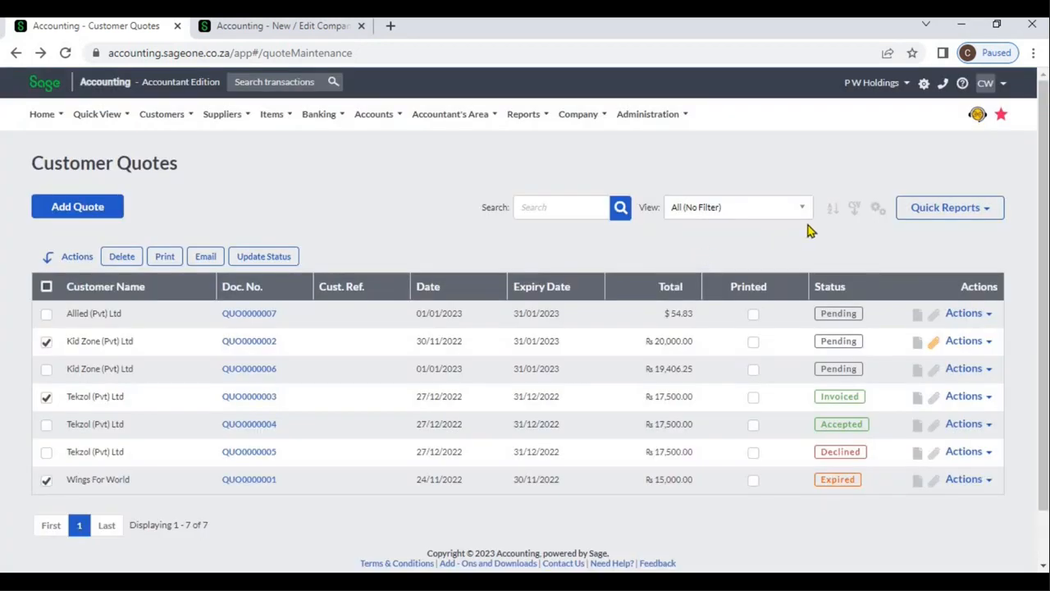
{"action": "left_click", "coordinate": [854, 215]}
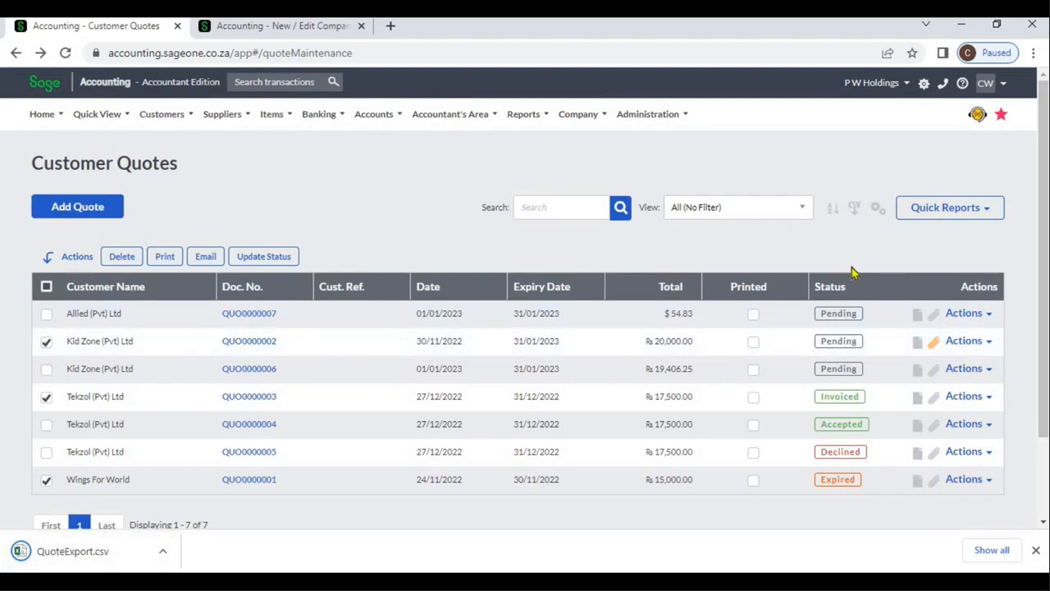
View the history of the Allied (Pvt) Ltd quote, close it, and show the available actions for the 30/11/2022 Kid Zone (Pvt) Ltd quote
{"action": "left_click", "coordinate": [990, 317]}
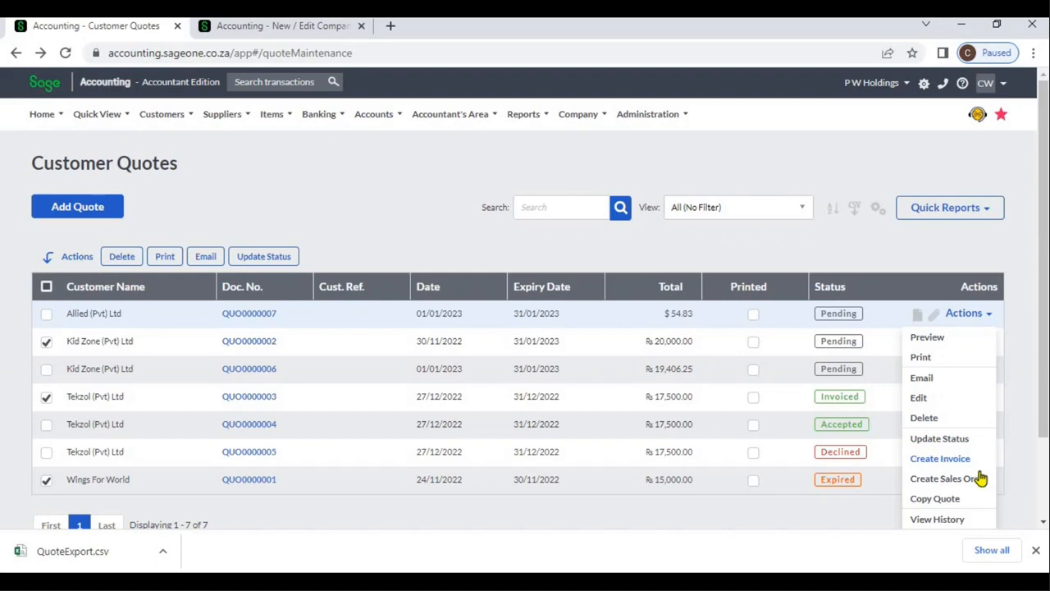
{"action": "left_click", "coordinate": [952, 522]}
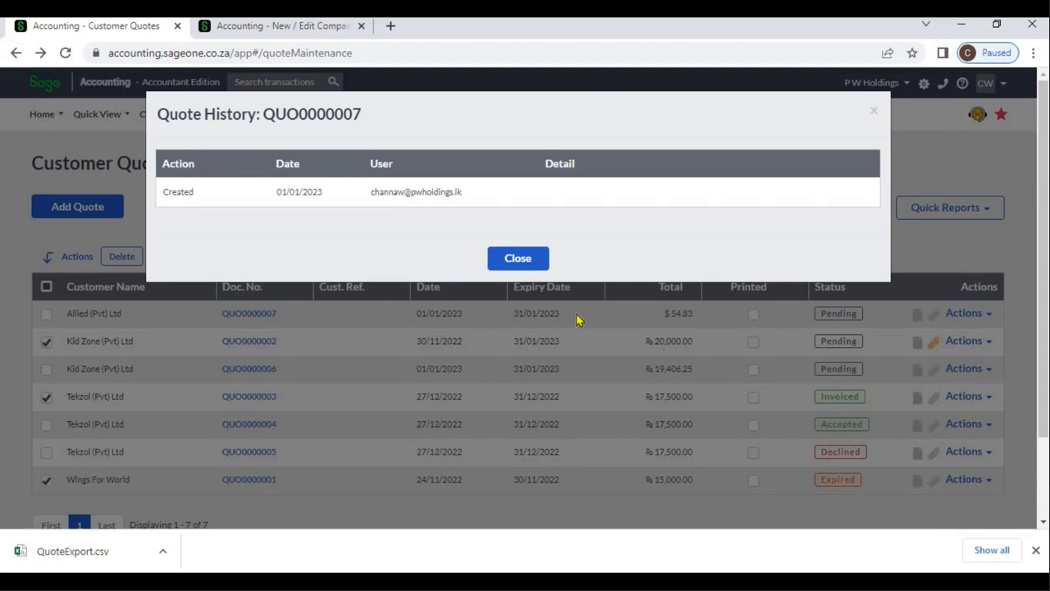
{"action": "left_click", "coordinate": [533, 261]}
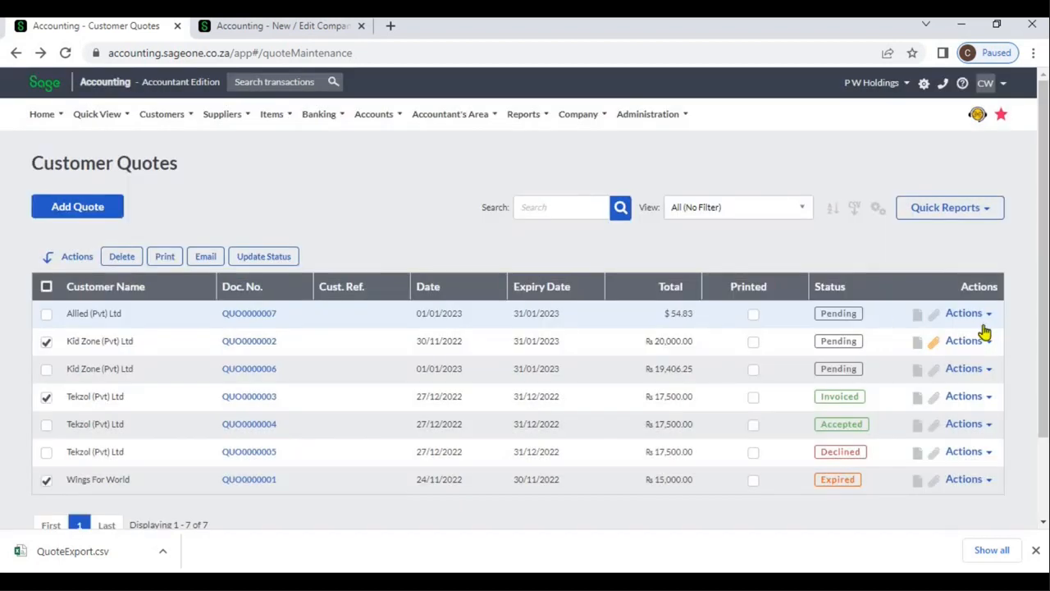
{"action": "left_click", "coordinate": [989, 341]}
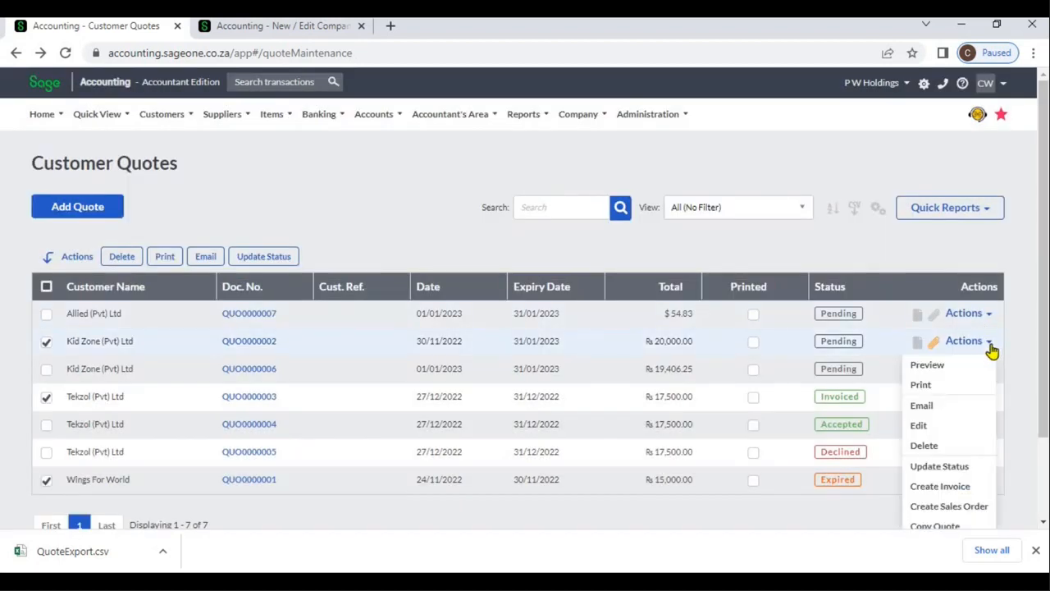
Open the 30/11/2022 Kid Zone (Pvt) Ltd quote, view its document attachments, and return to the customer quote list
{"action": "left_click", "coordinate": [263, 352]}
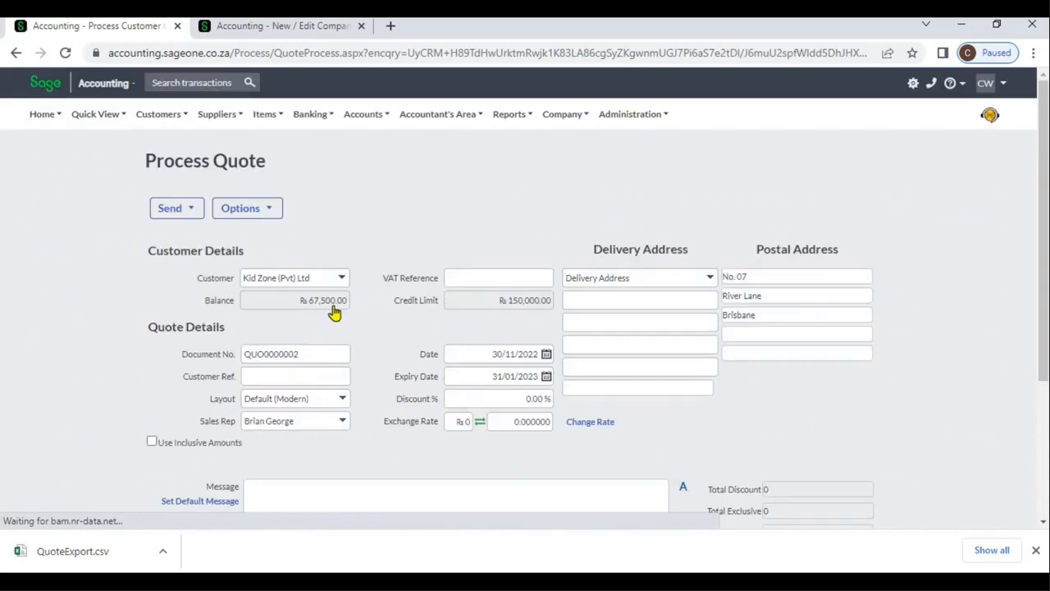
{"action": "left_click", "coordinate": [261, 212]}
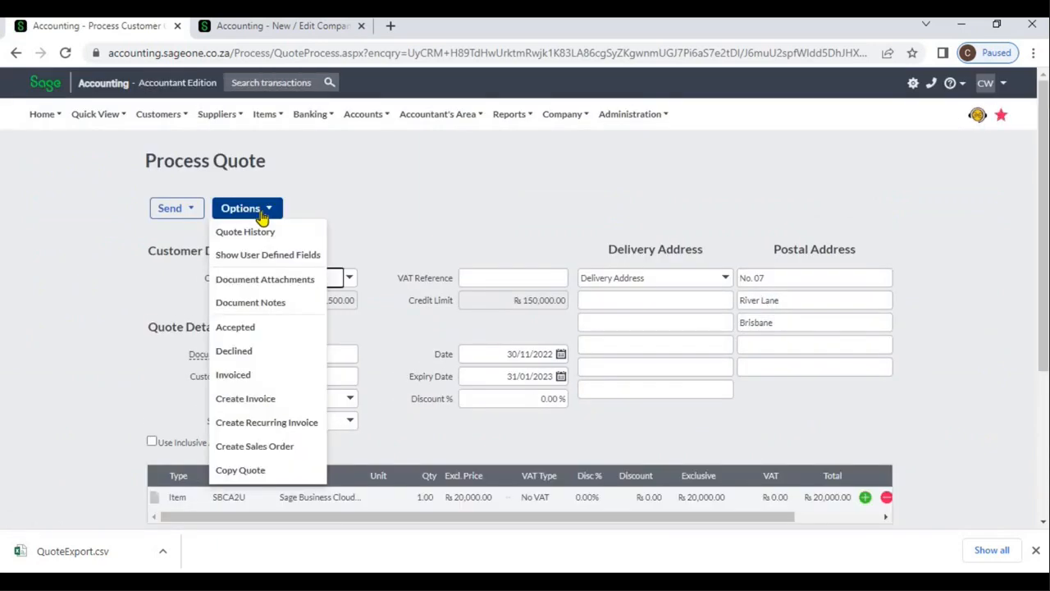
{"action": "left_click", "coordinate": [260, 284]}
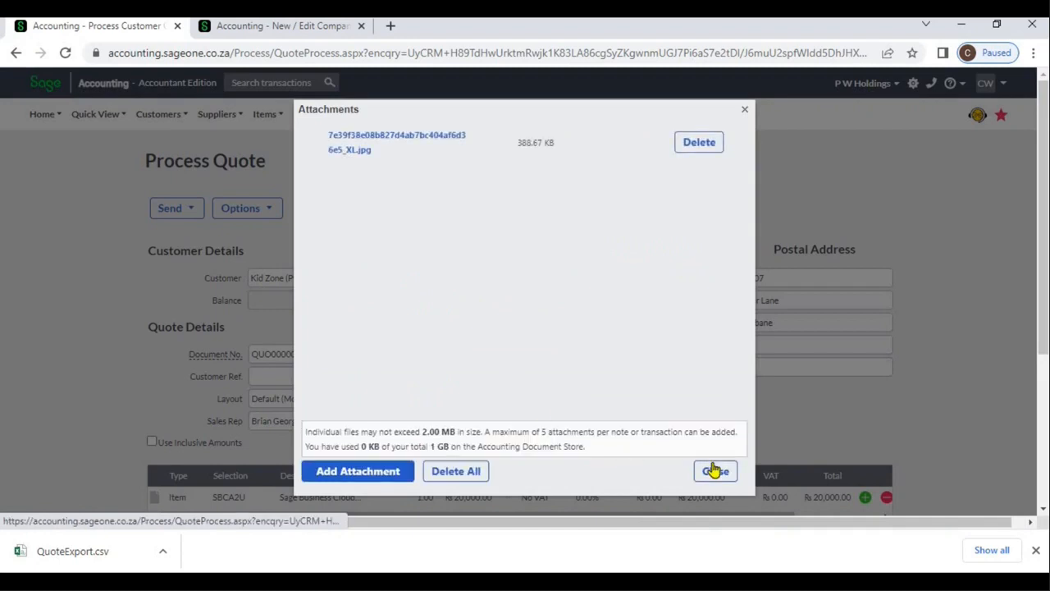
{"action": "left_click", "coordinate": [716, 473]}
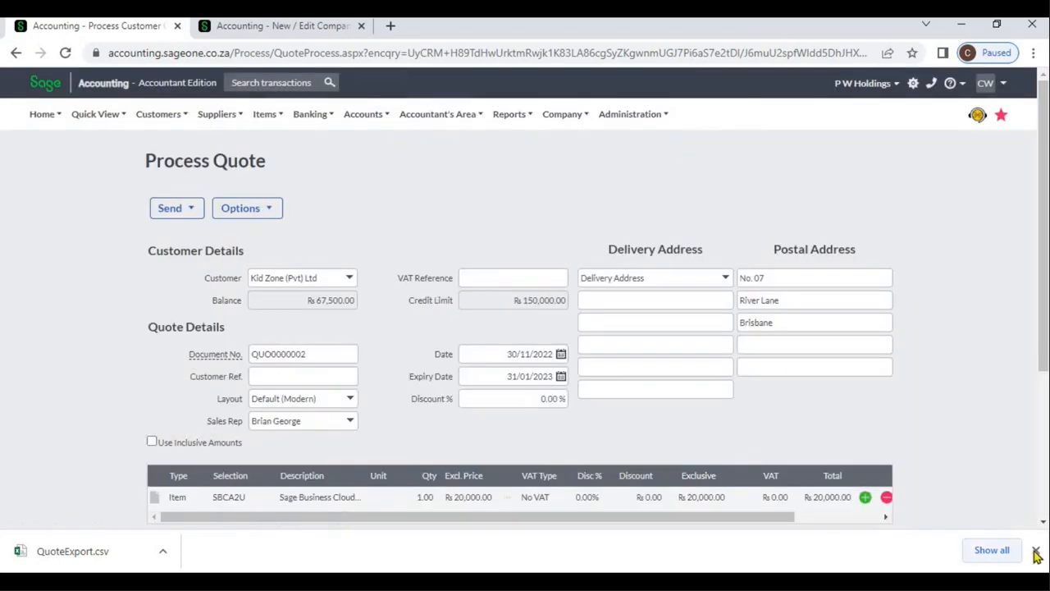
{"action": "left_click", "coordinate": [1036, 551]}
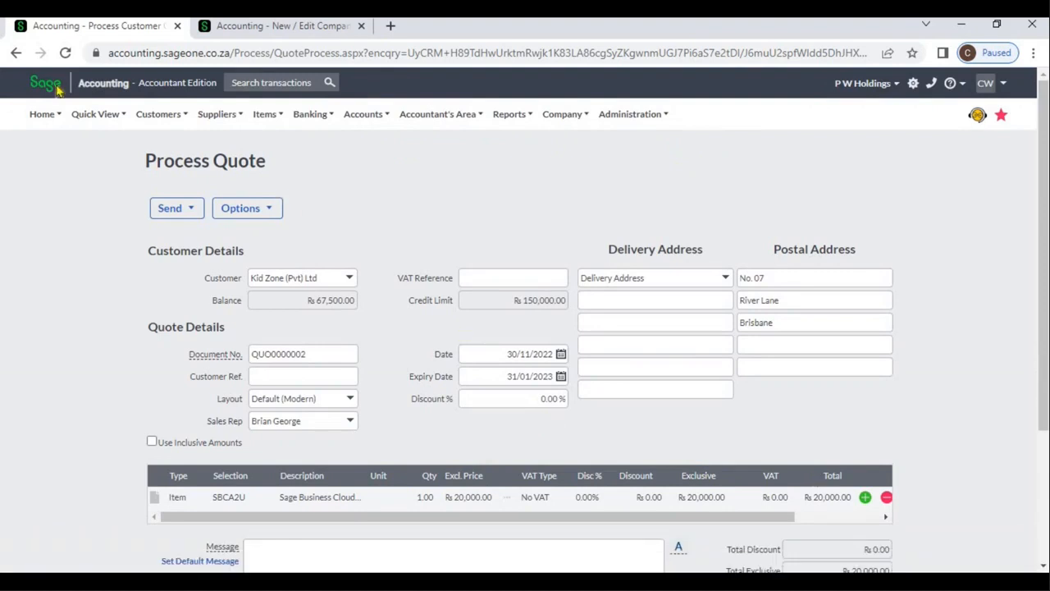
{"action": "left_click", "coordinate": [16, 54]}
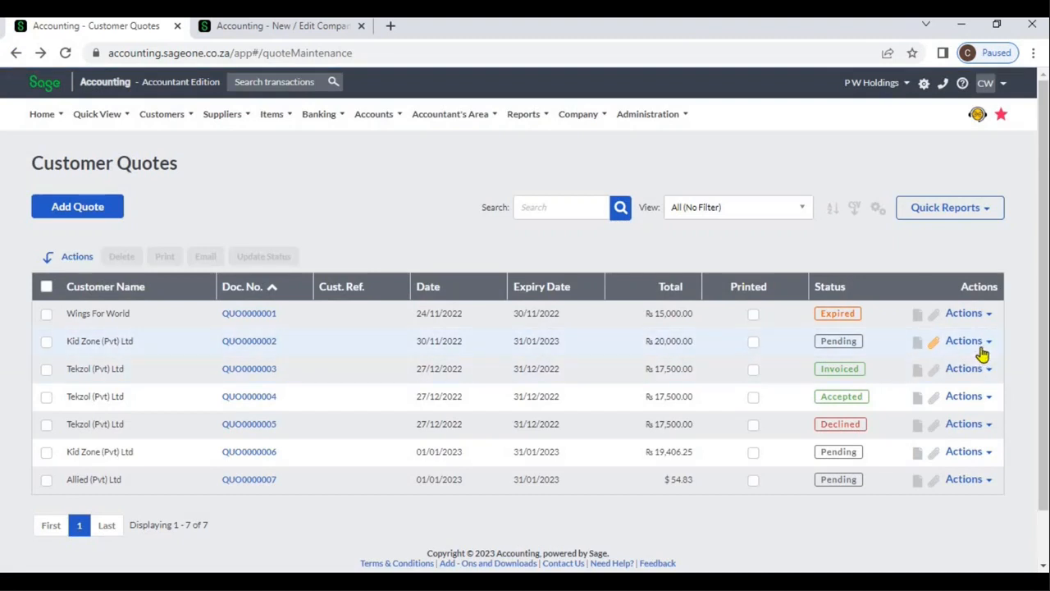
View the history of the 30/11/2022 Kid Zone (Pvt) Ltd quote and close it
{"action": "left_click", "coordinate": [989, 343]}
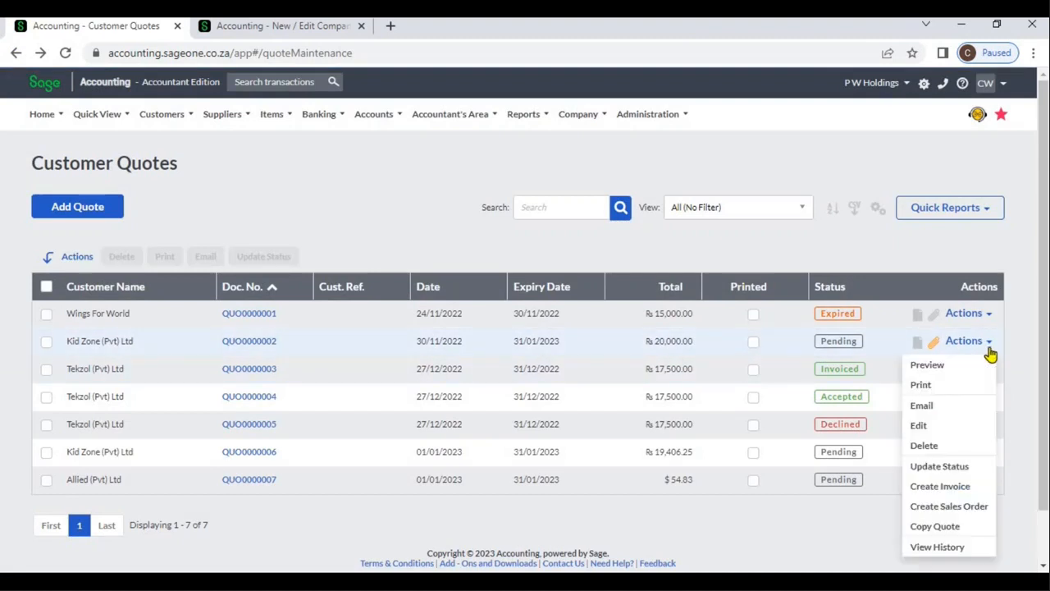
{"action": "left_click", "coordinate": [956, 547]}
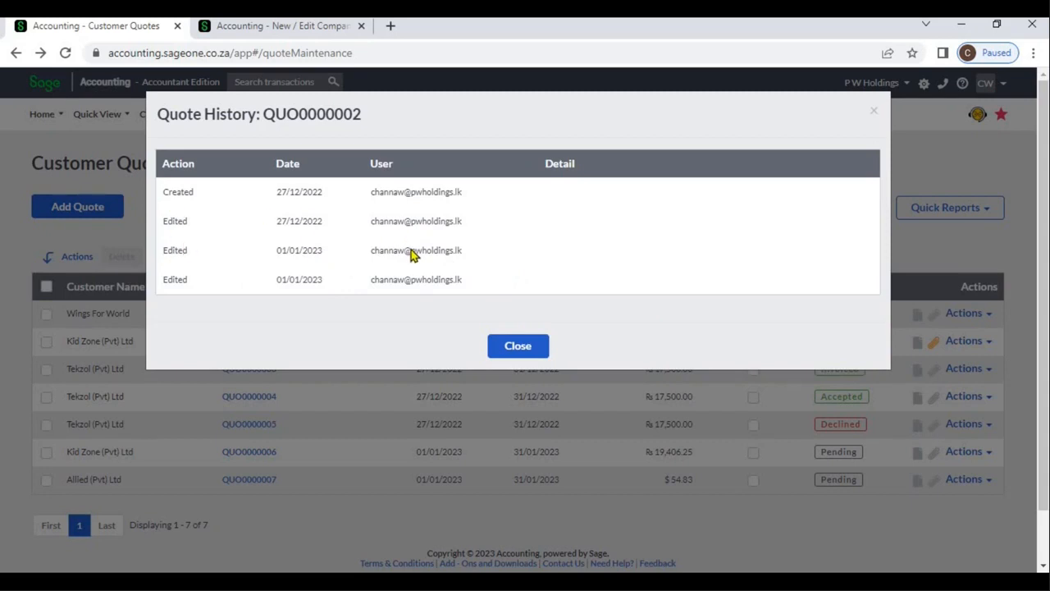
{"action": "left_click", "coordinate": [514, 344]}
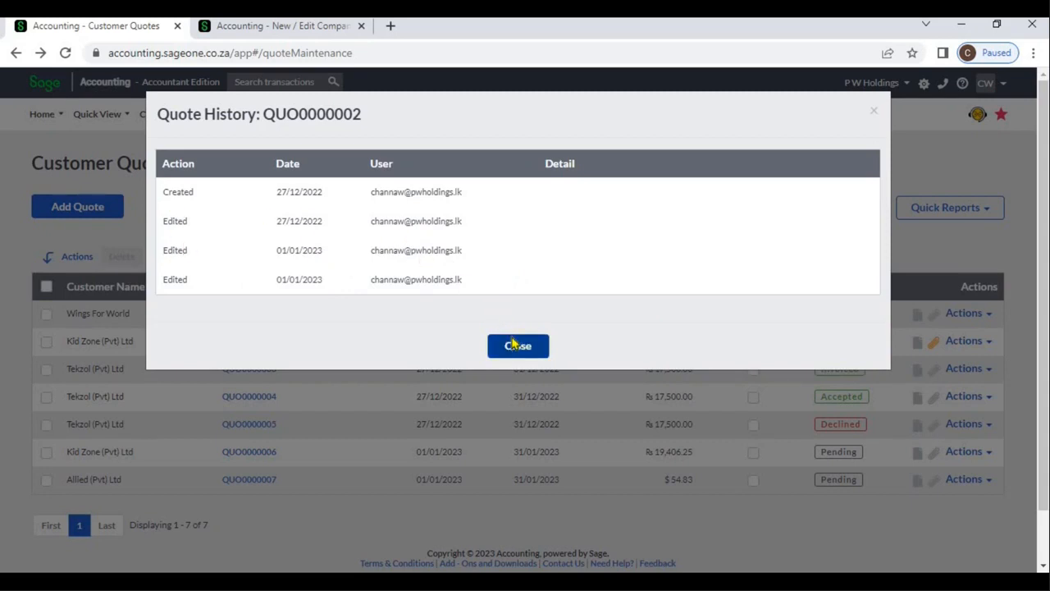